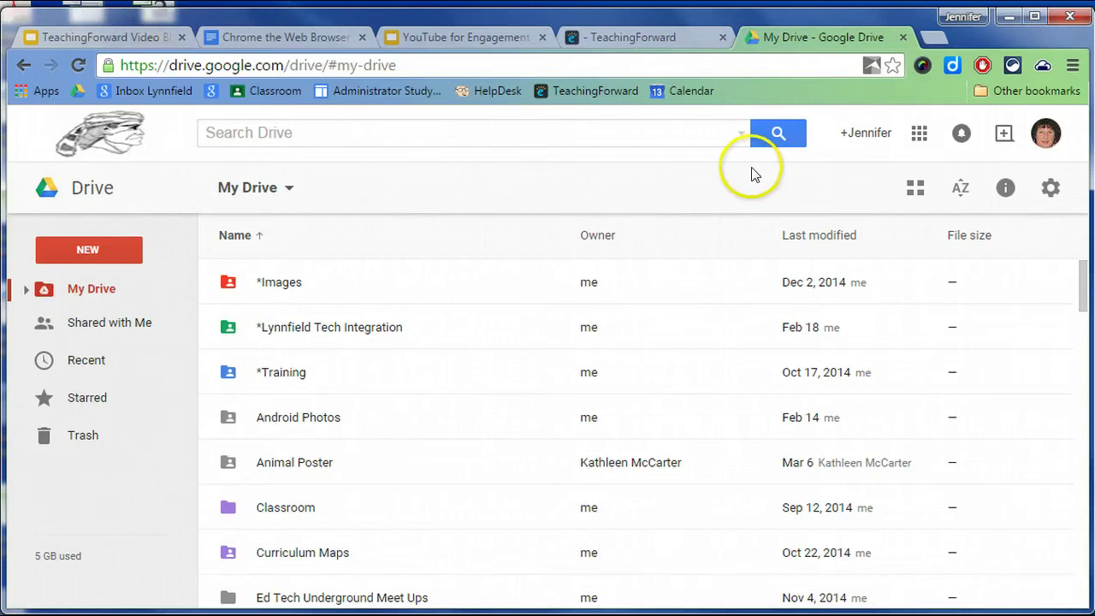
Check the Google account panel, then open Chrome Settings and scroll to the People section.
click(1047, 136)
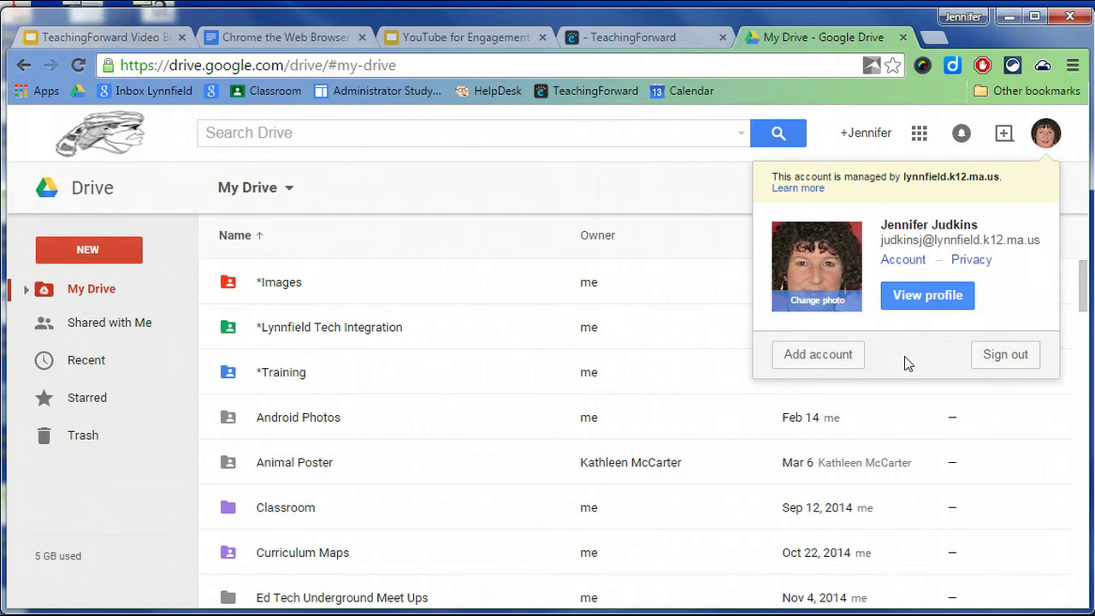
click(660, 176)
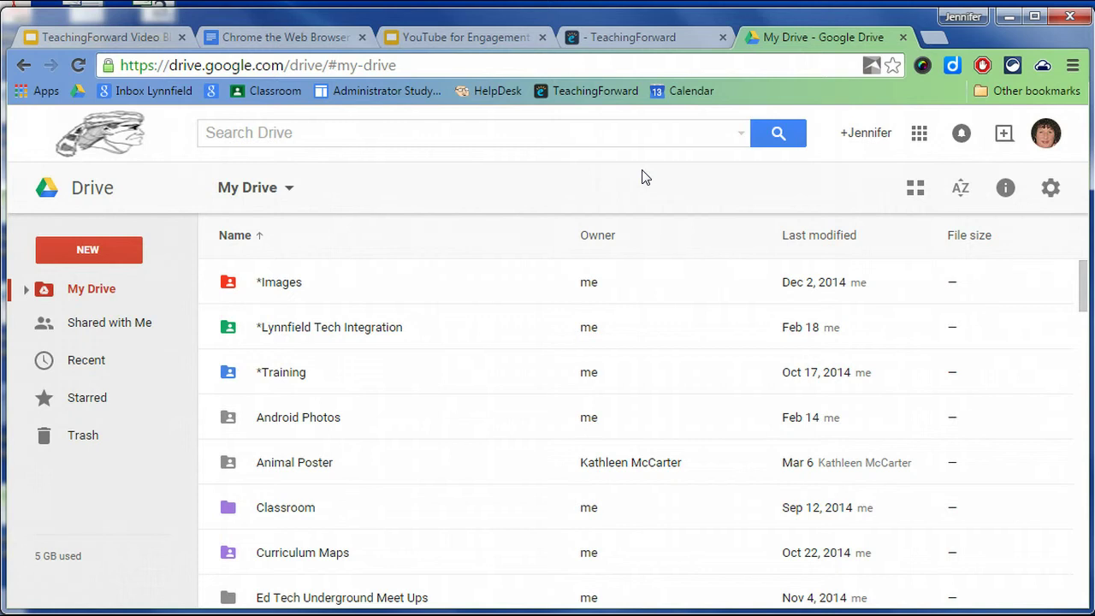
click(1074, 67)
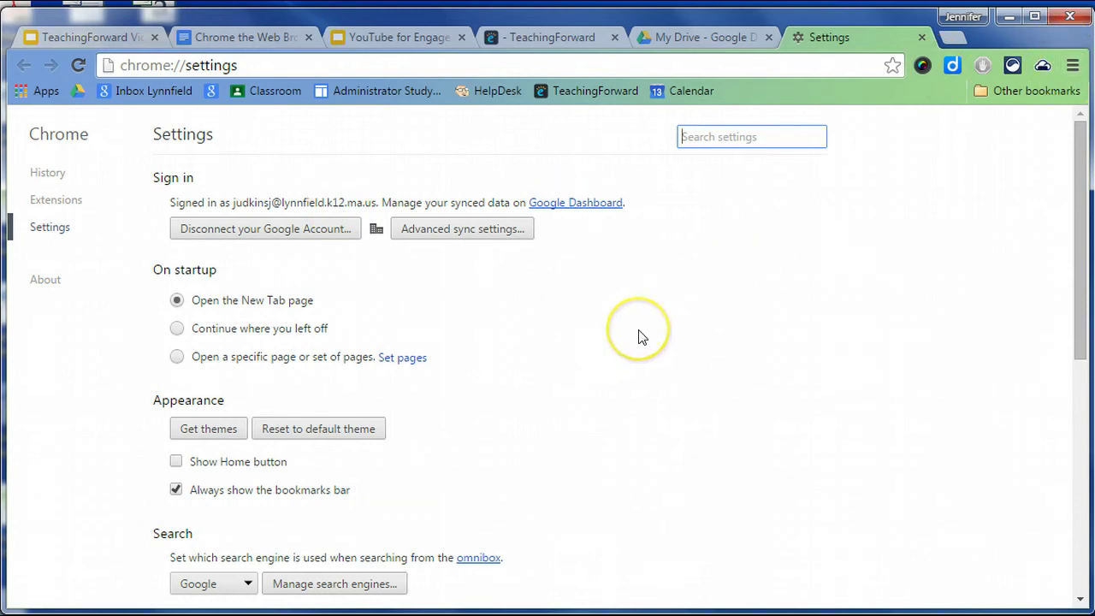
scroll(641, 334, down, 1)
scroll(641, 335, down, 4)
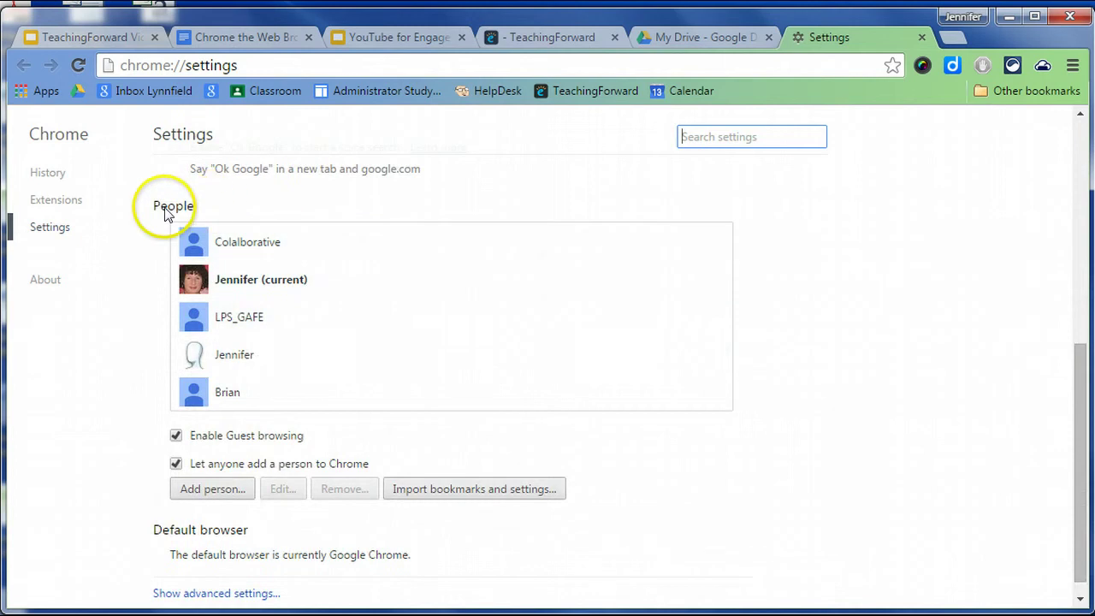
Start adding a person, recheck the My Drive account panel, and return to Settings.
click(214, 494)
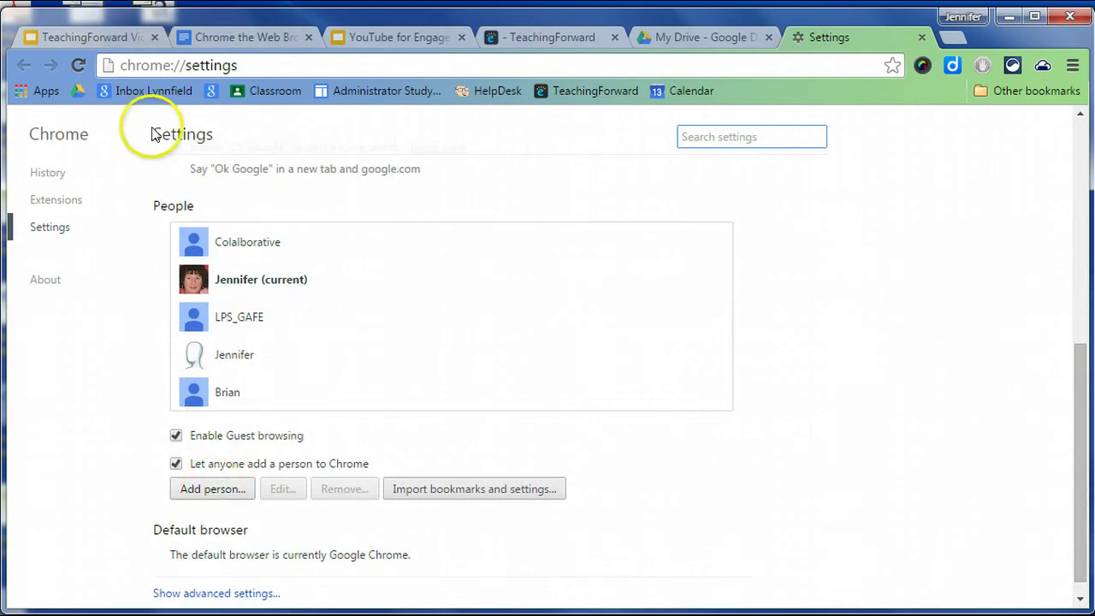
click(729, 39)
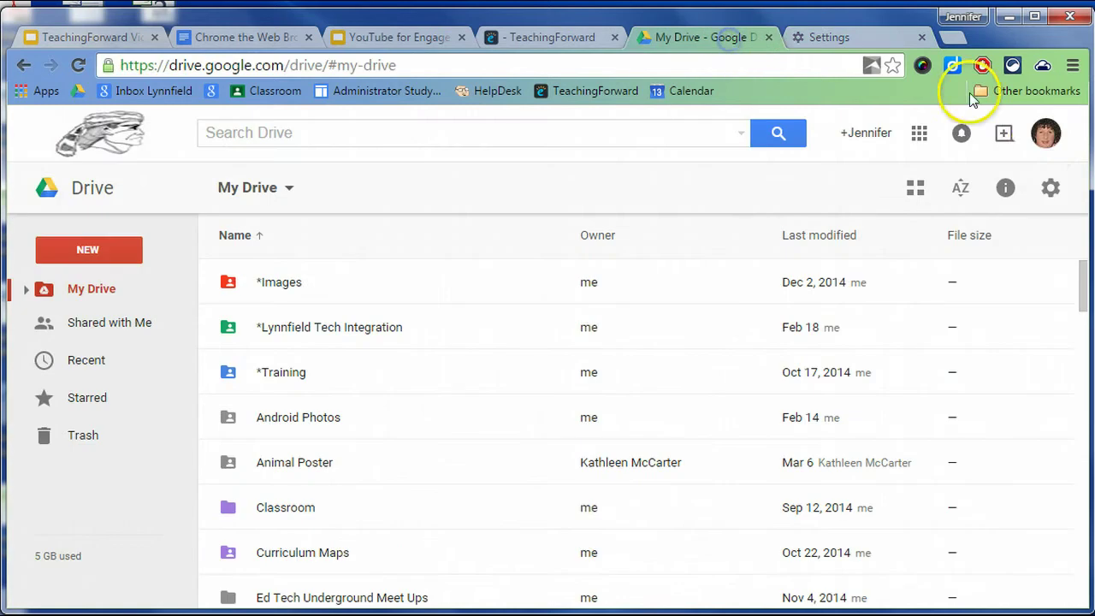
click(1045, 133)
click(866, 33)
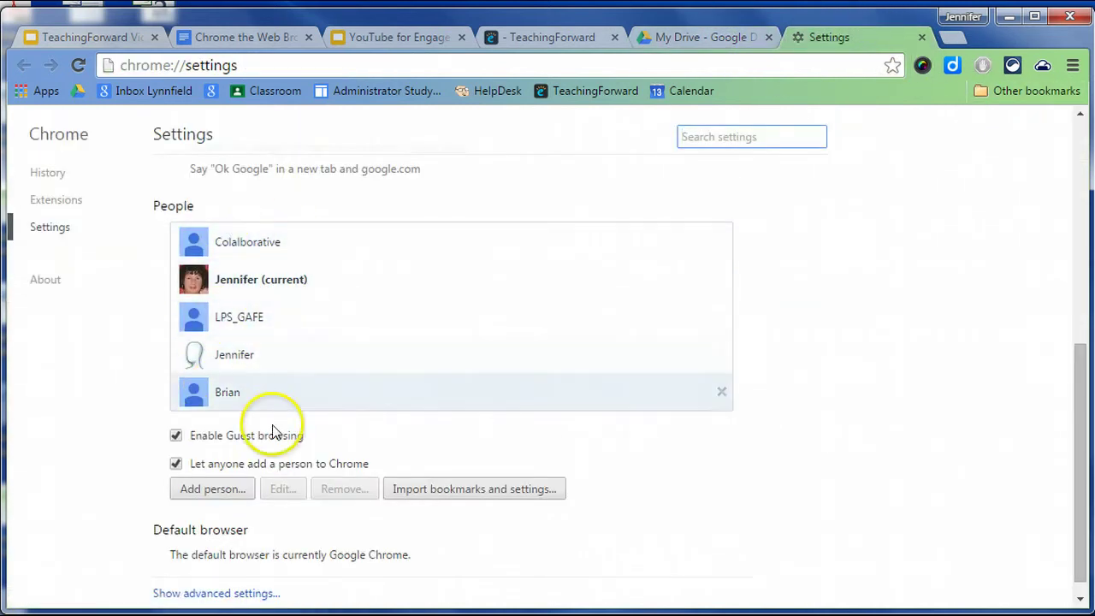
Add a new Chrome person with the blue avatar.
click(215, 487)
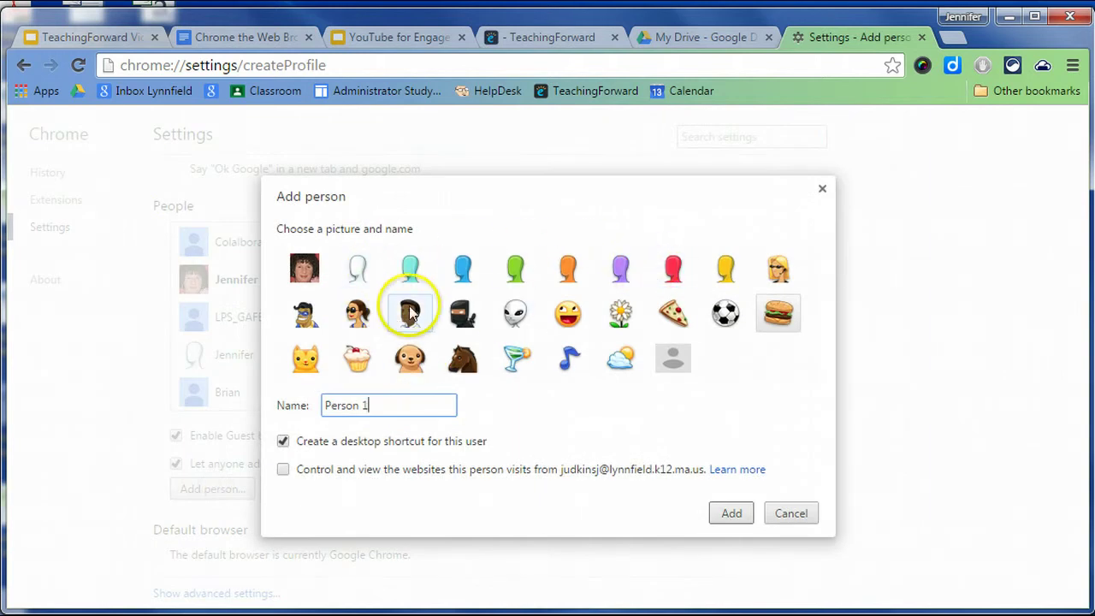
click(462, 274)
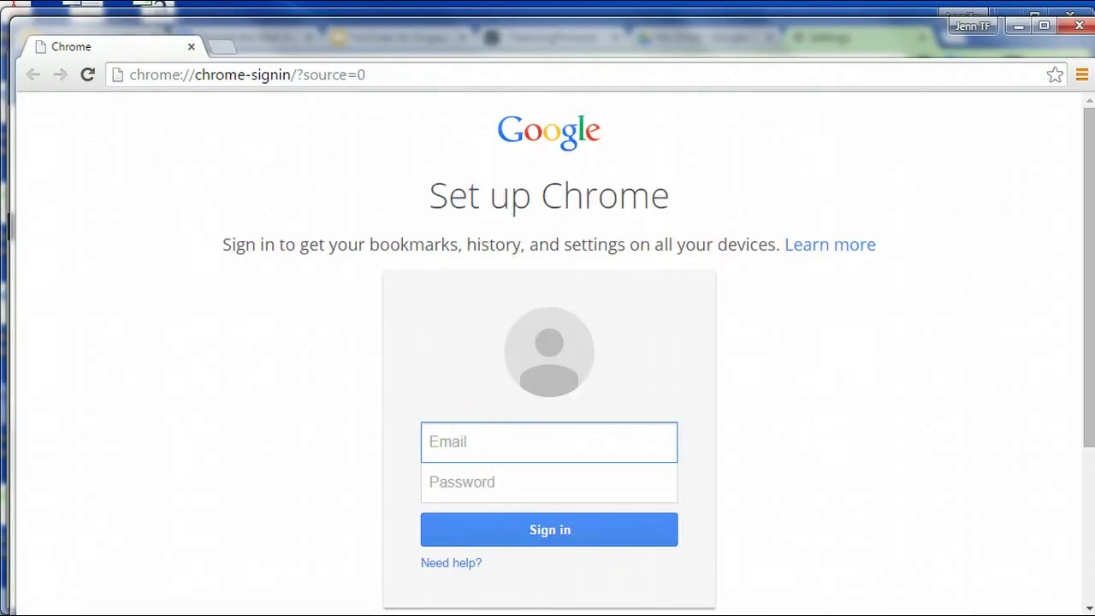
Sign the new person in with the school account's email and password, and link its Chrome data.
key(Tab)
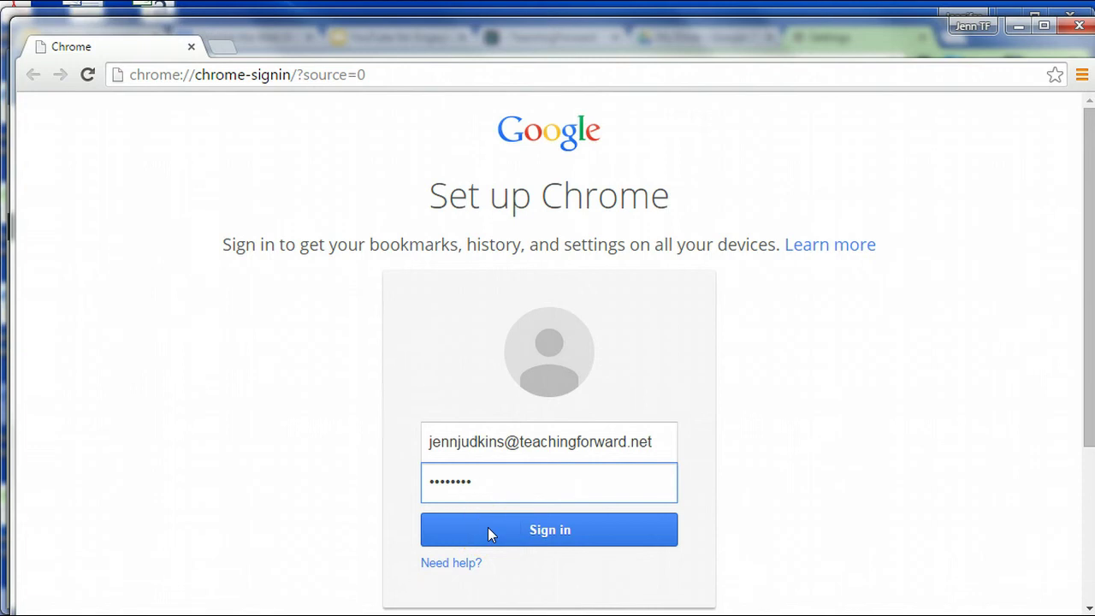
click(488, 529)
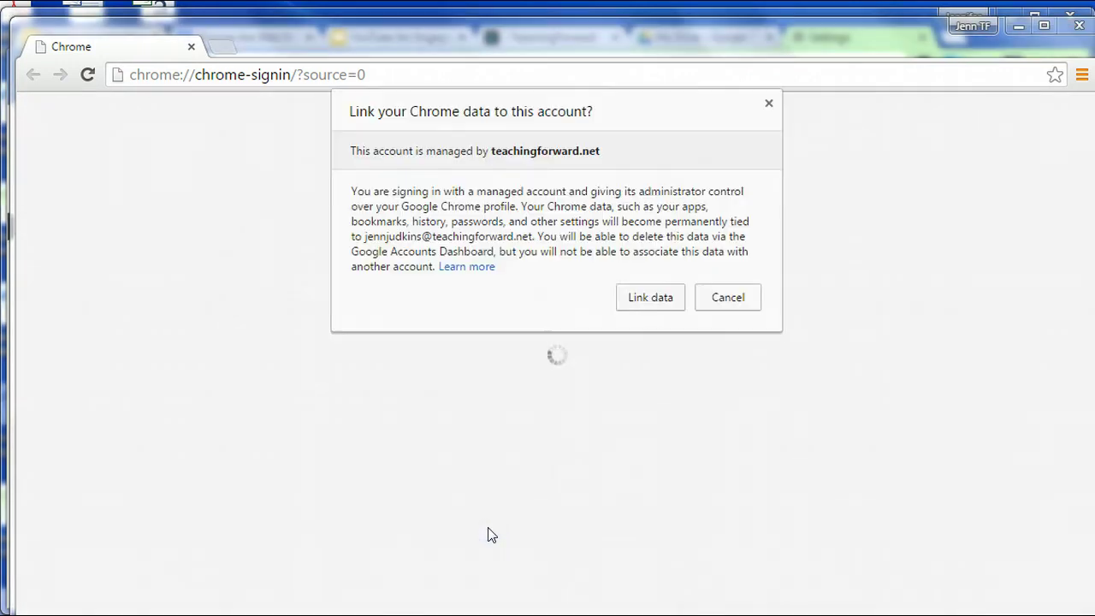
click(667, 306)
click(656, 303)
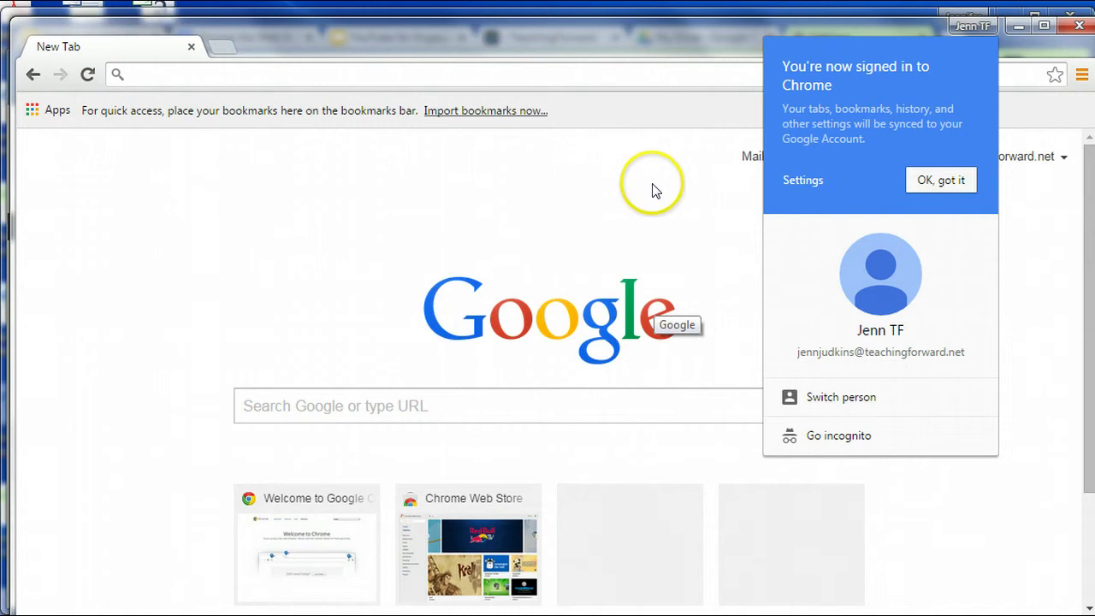
Dismiss the signed-in confirmation, move the new window down, and close the Adblock Plus welcome tab.
click(938, 181)
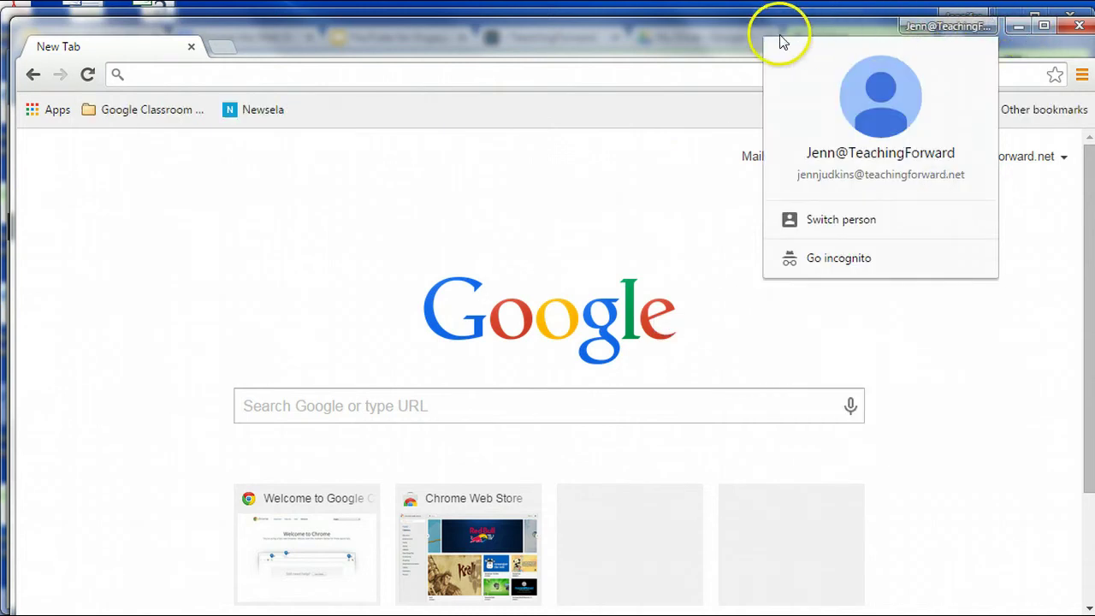
drag(728, 35, 722, 133)
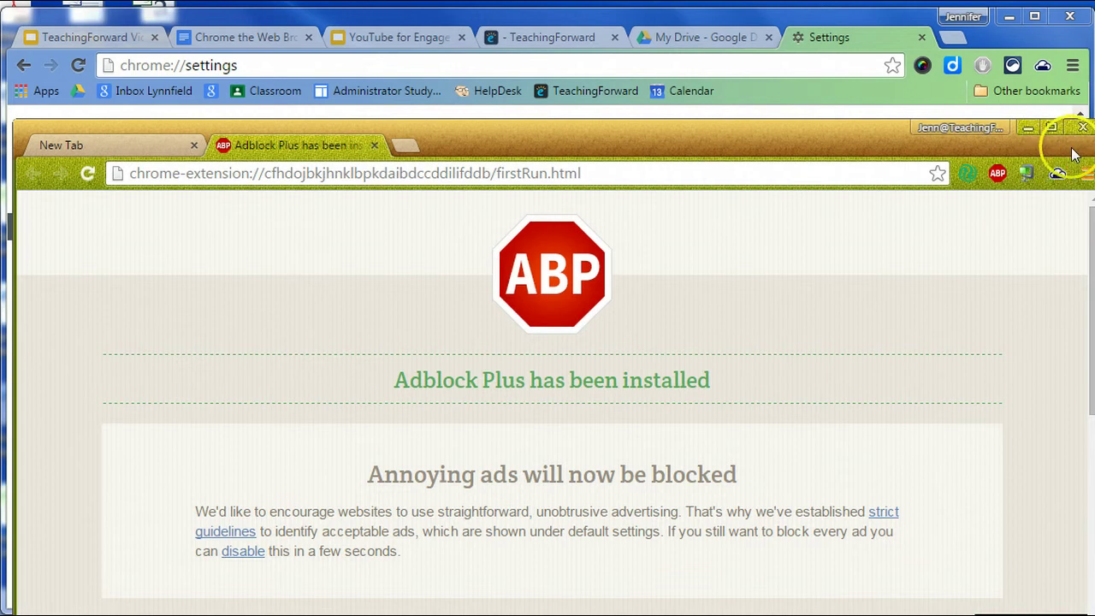
click(378, 146)
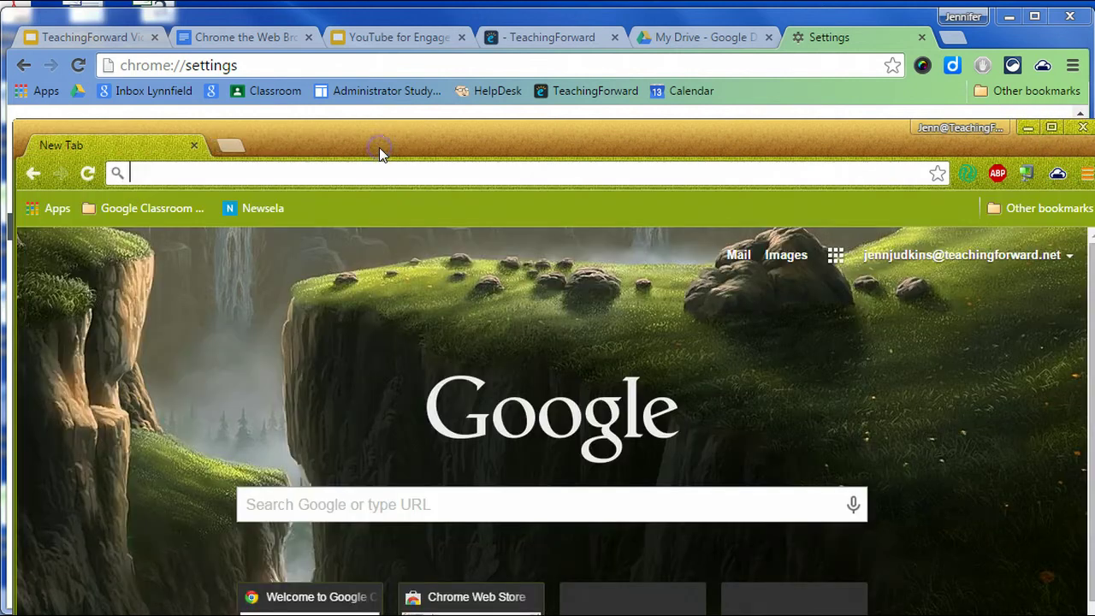
View the new person's profile menu, then open the original window's person menu.
click(962, 128)
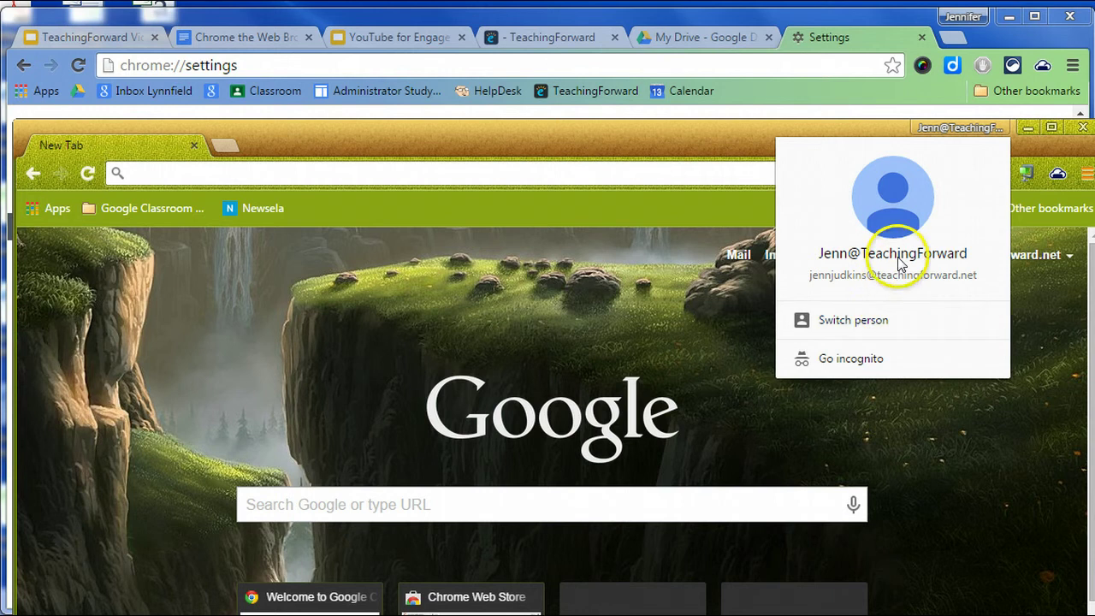
click(689, 138)
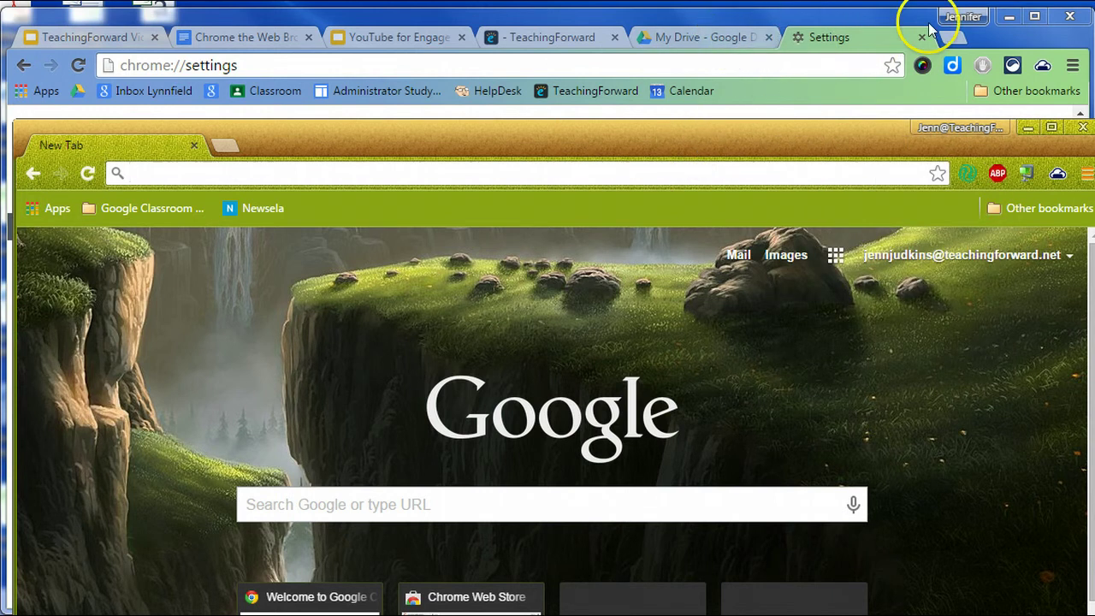
drag(864, 148, 841, 171)
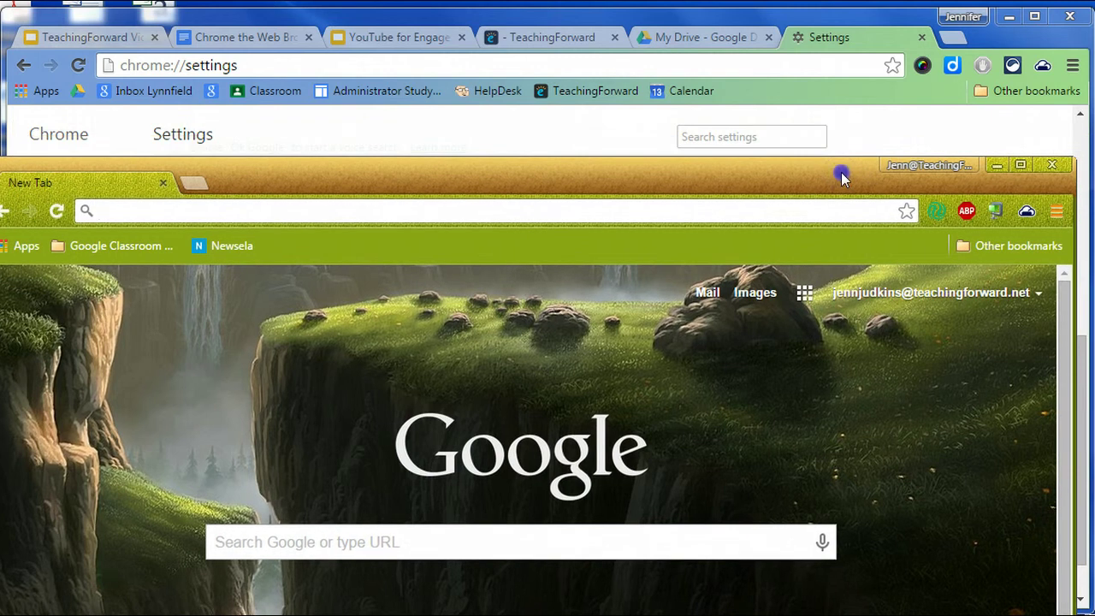
click(954, 16)
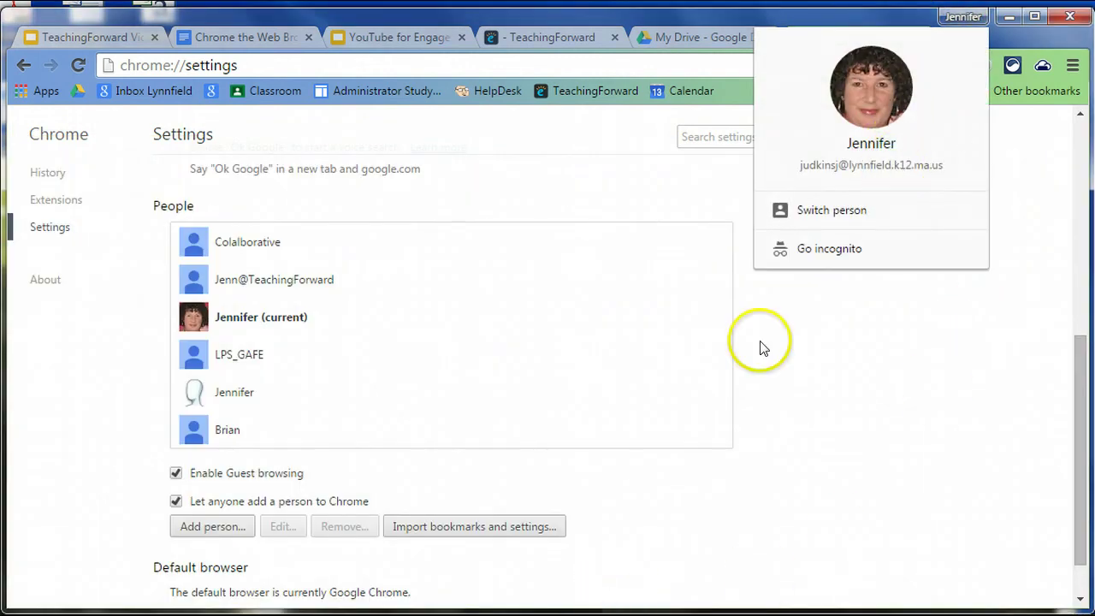
Close the new person's window and the Settings tab.
click(575, 573)
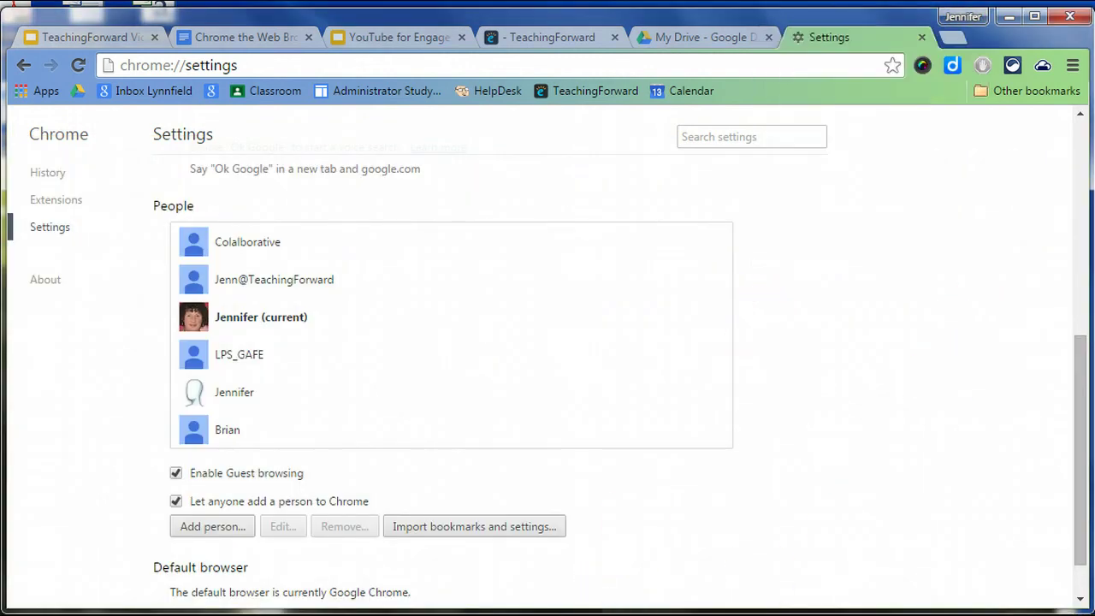
key(alt+Tab)
click(1051, 164)
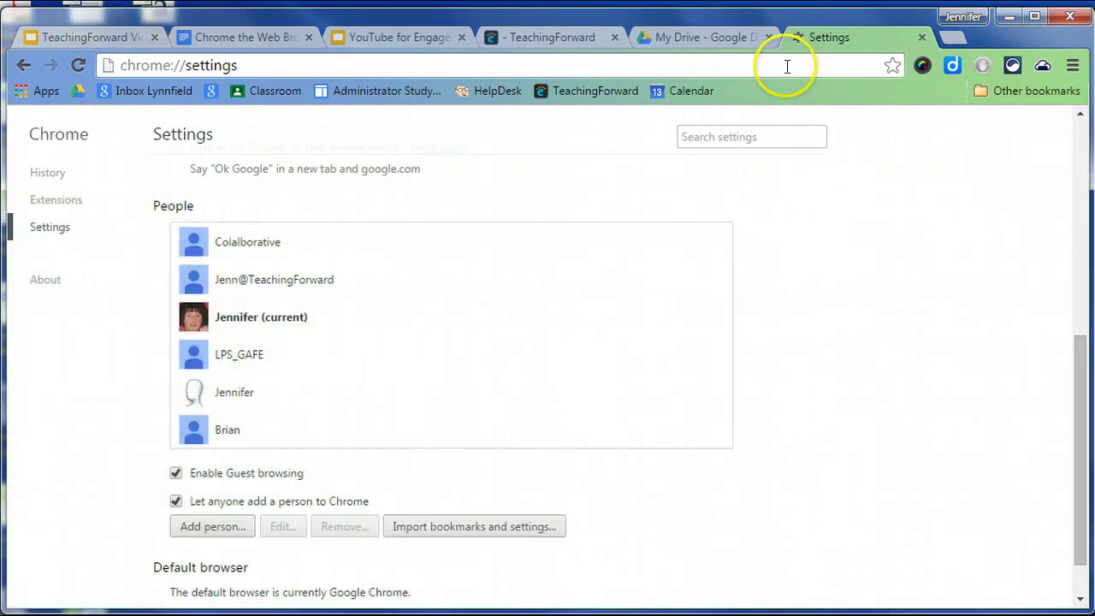
click(922, 38)
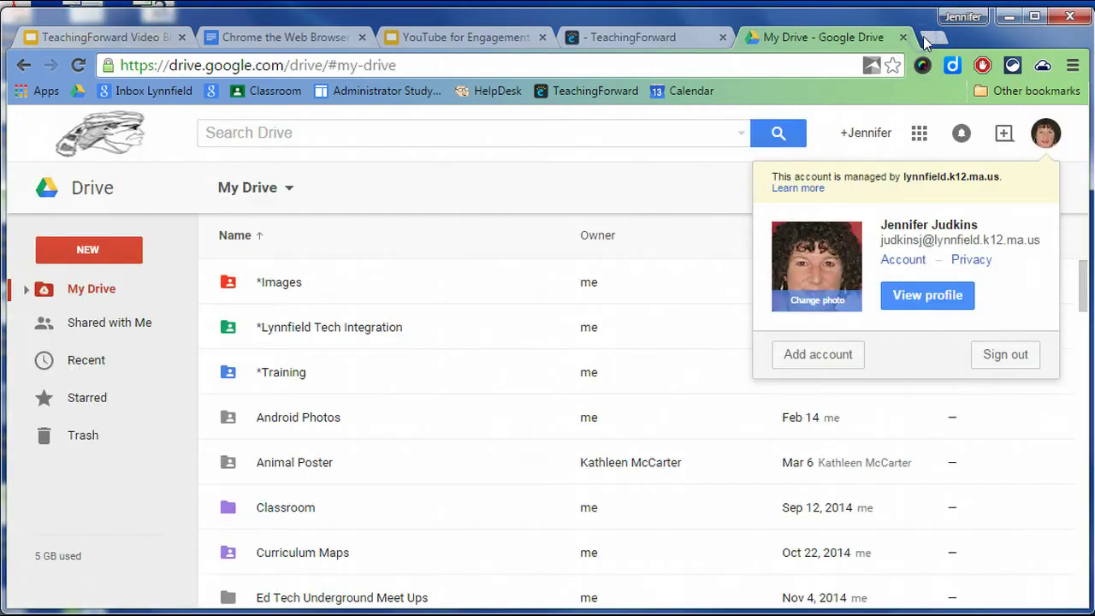
Reopen Settings and bring up the person picker listing all Chrome profiles.
click(1073, 65)
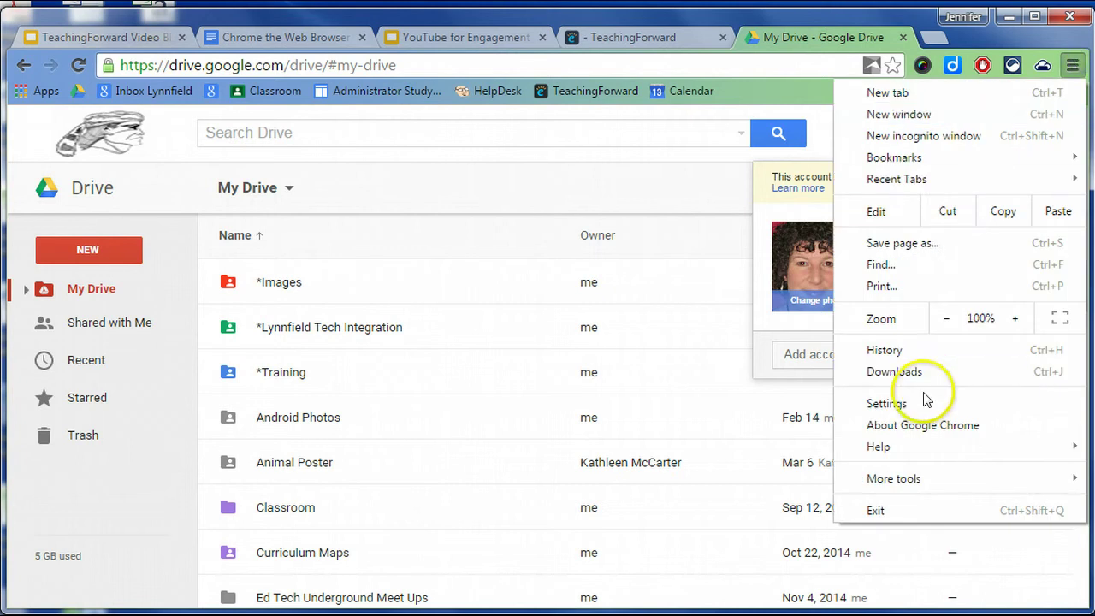
click(923, 404)
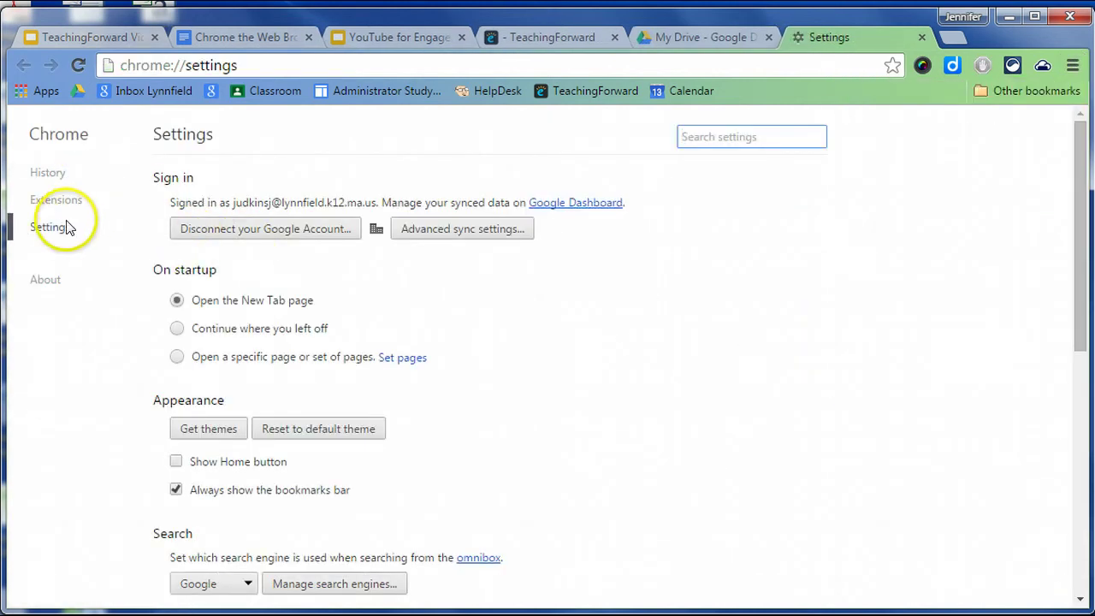
scroll(246, 397, down, 4)
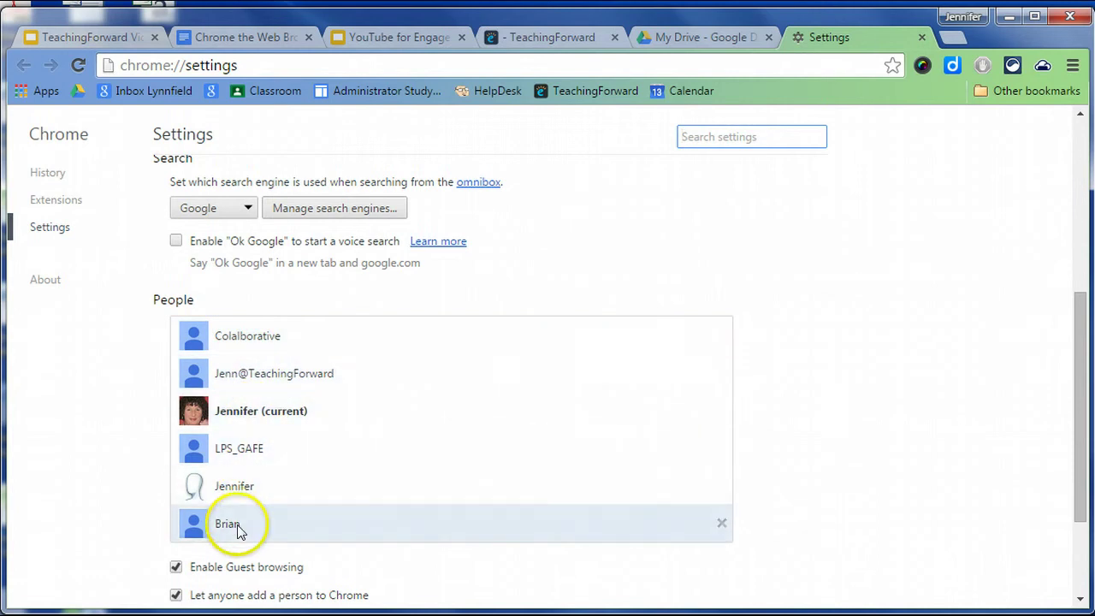
click(958, 17)
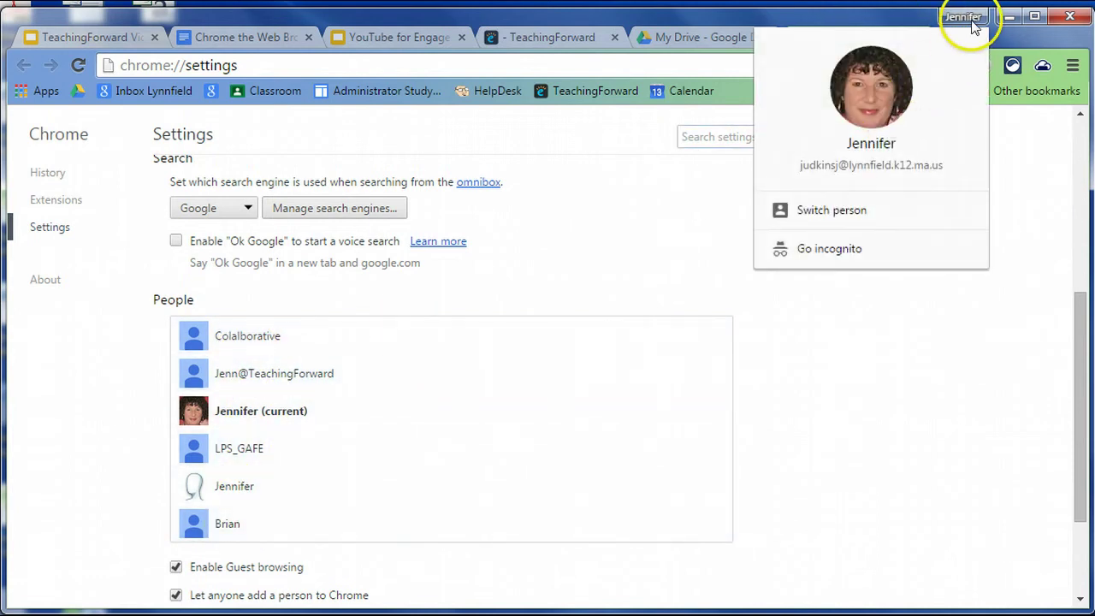
click(853, 211)
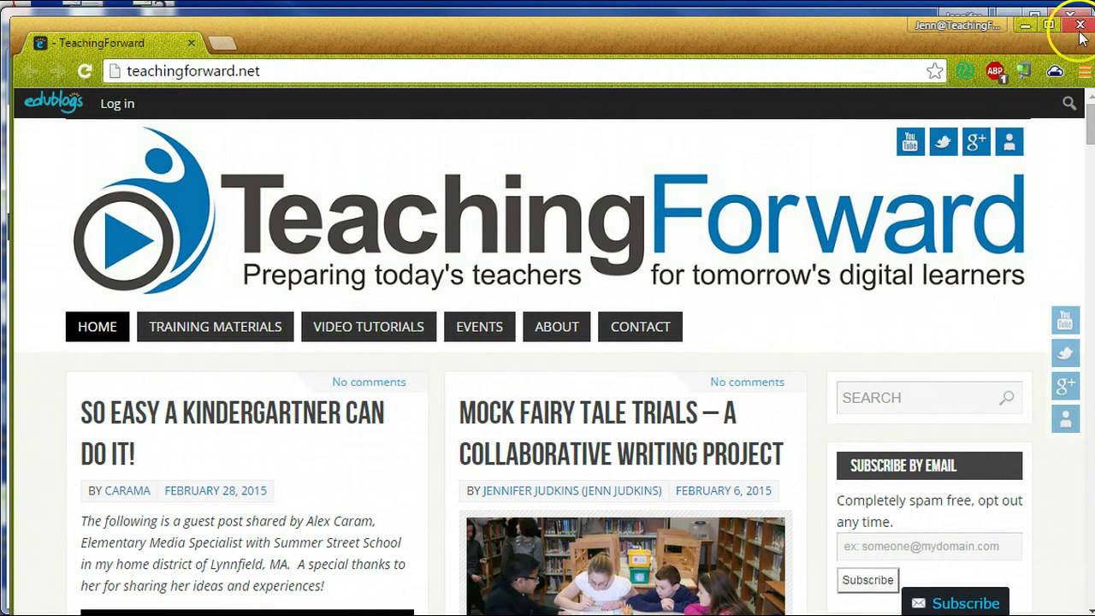
Load Gmail by entering 'mail' in the second profile's address bar, then close that window.
drag(877, 38, 856, 161)
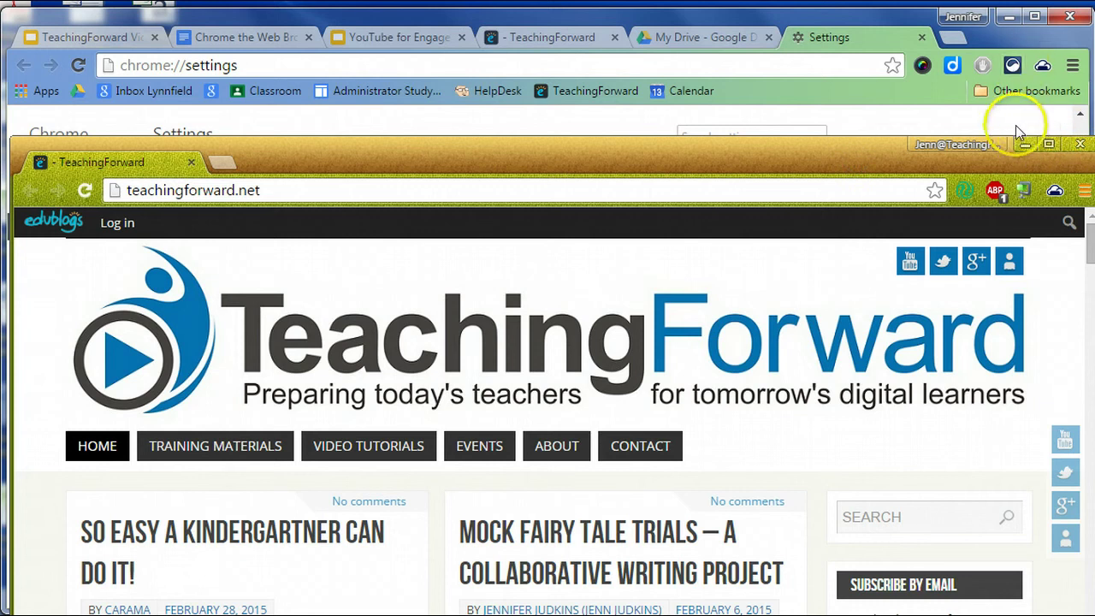
click(301, 198)
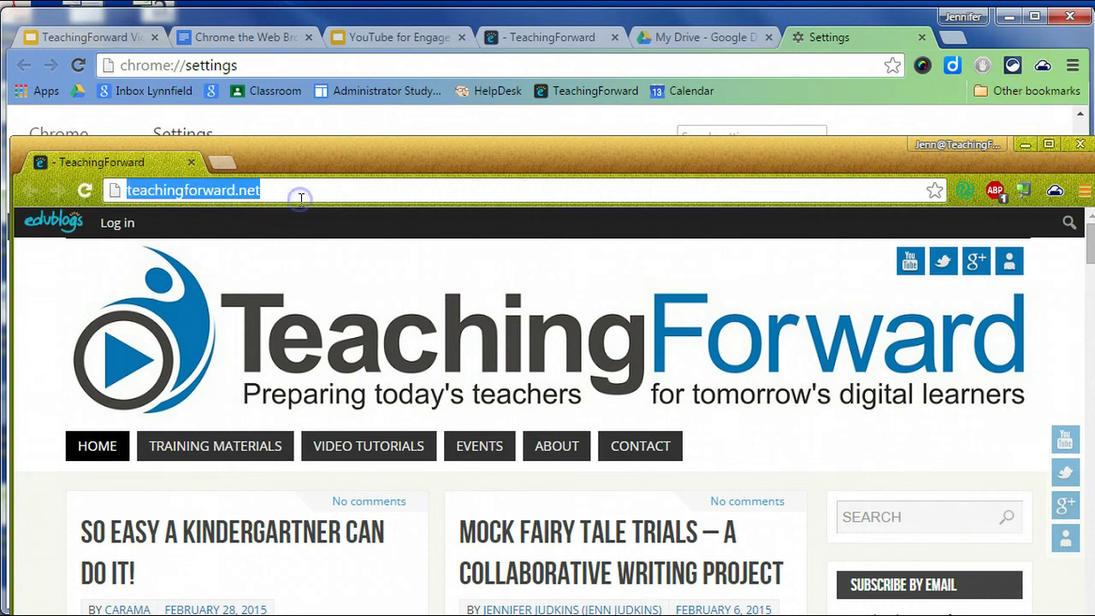
text(mail.google.com)
key(Return)
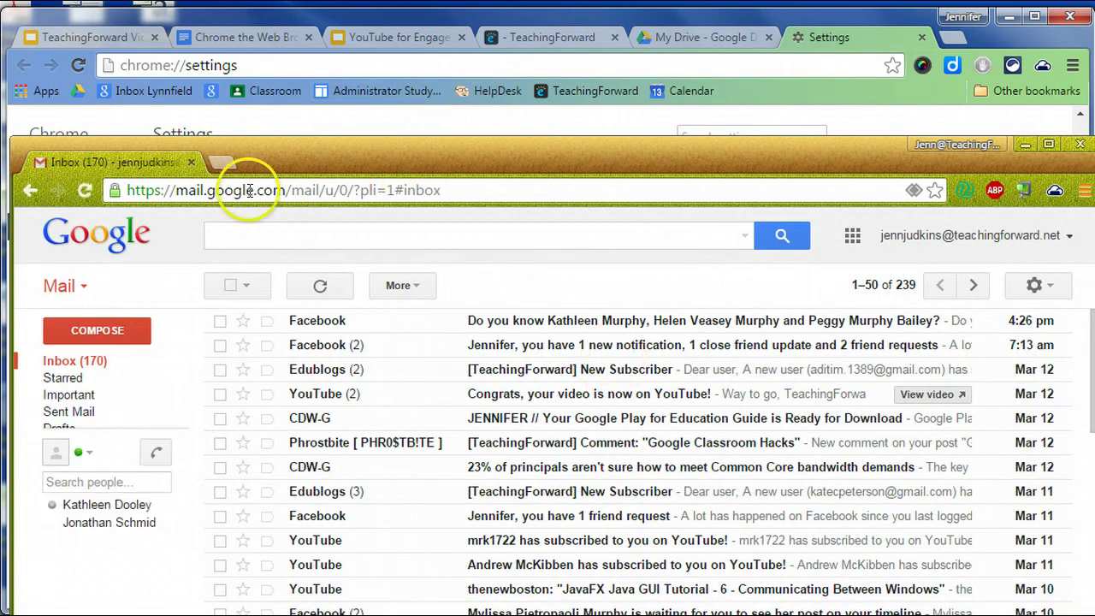
click(191, 162)
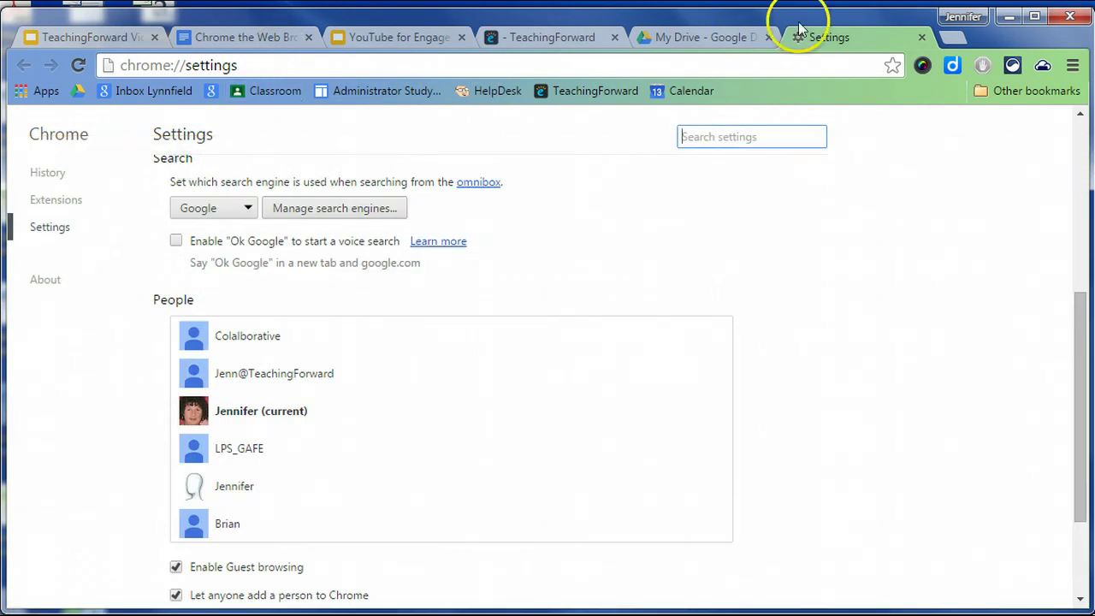
Replace Settings with the main profile's Gmail inbox by entering 'mai' in the address bar.
click(809, 69)
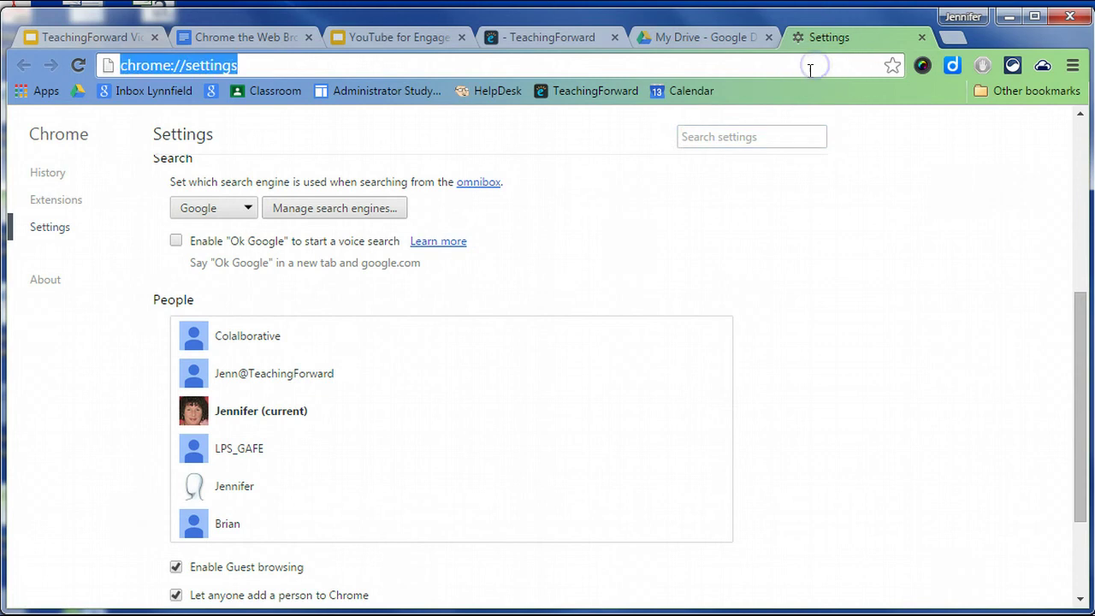
text(mai)
key(Return)
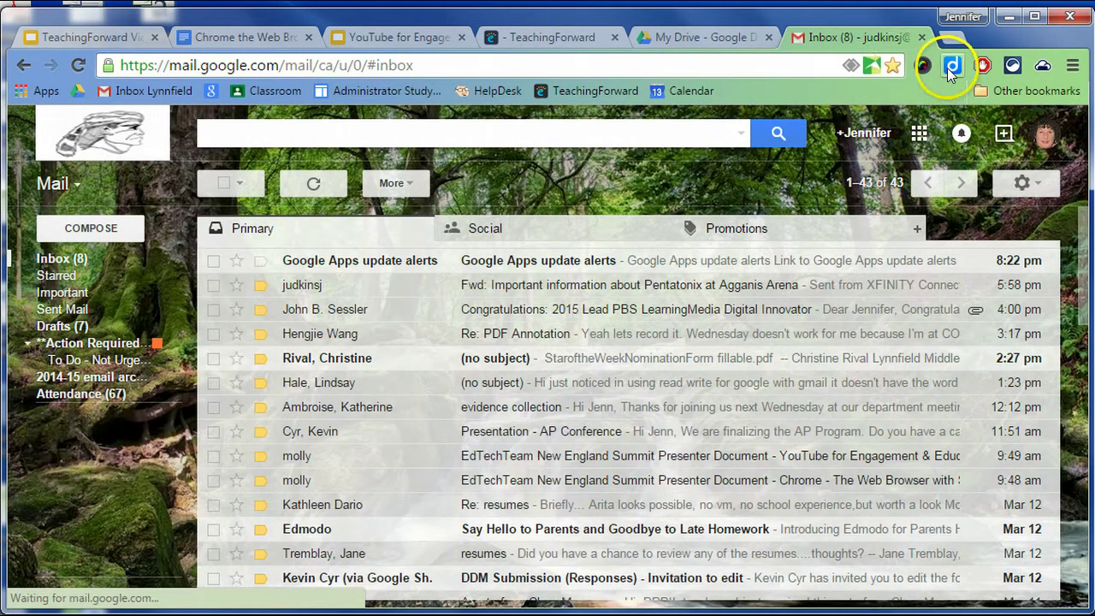
Look over the My Drive tab, then open a blank panda-themed New Tab page.
click(721, 36)
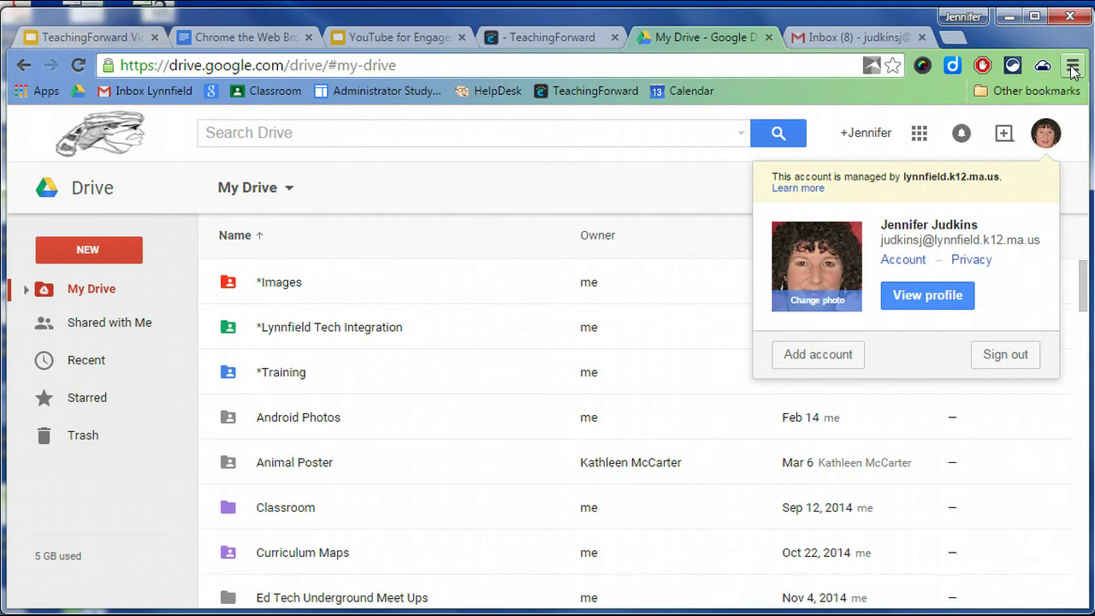
double_click(812, 68)
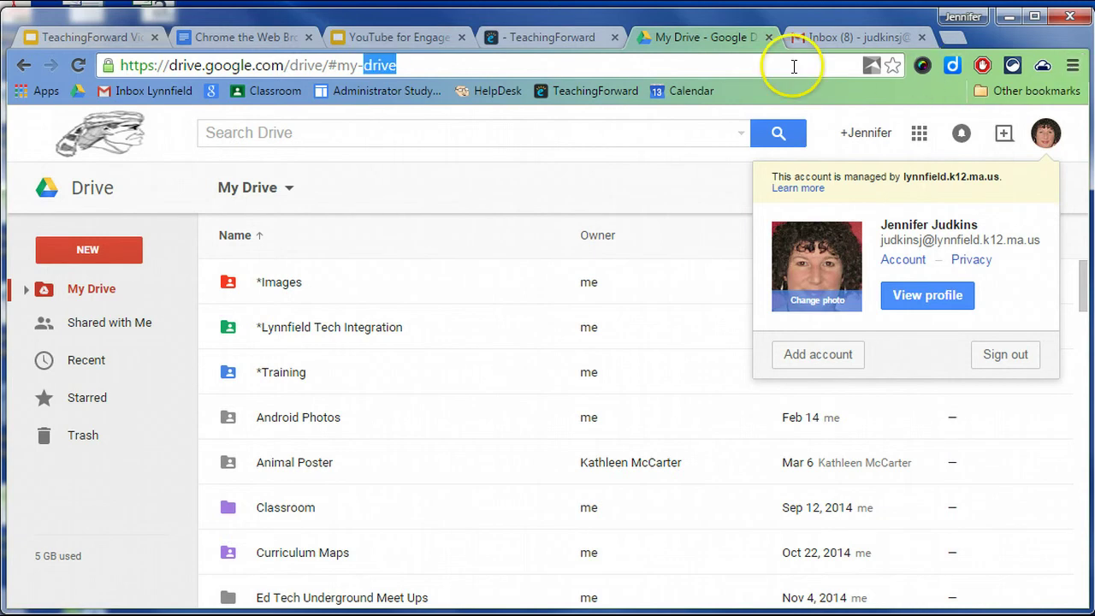
click(668, 68)
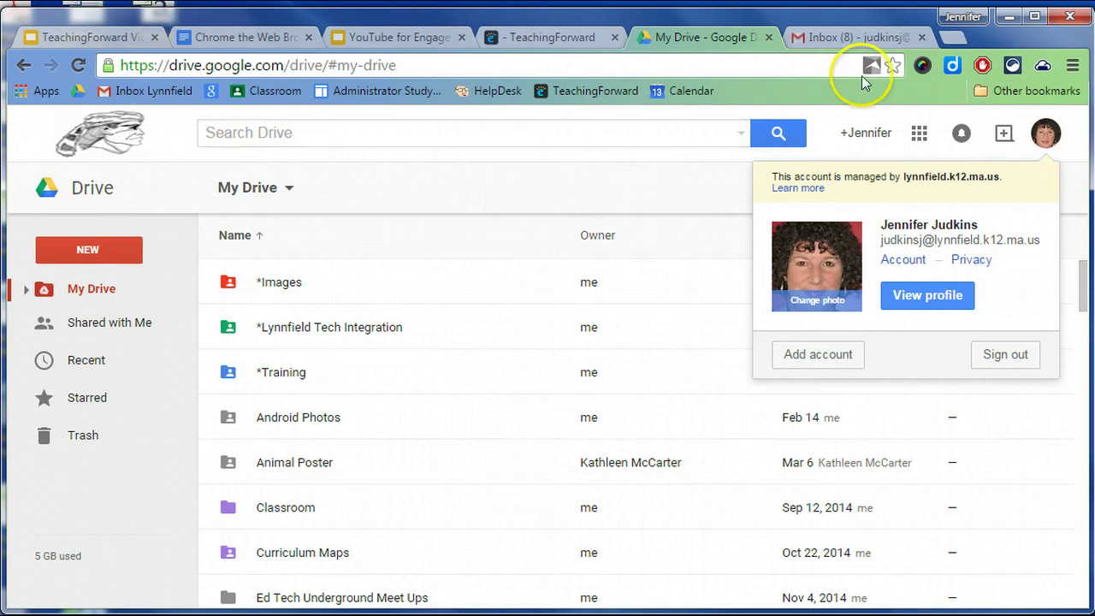
click(950, 38)
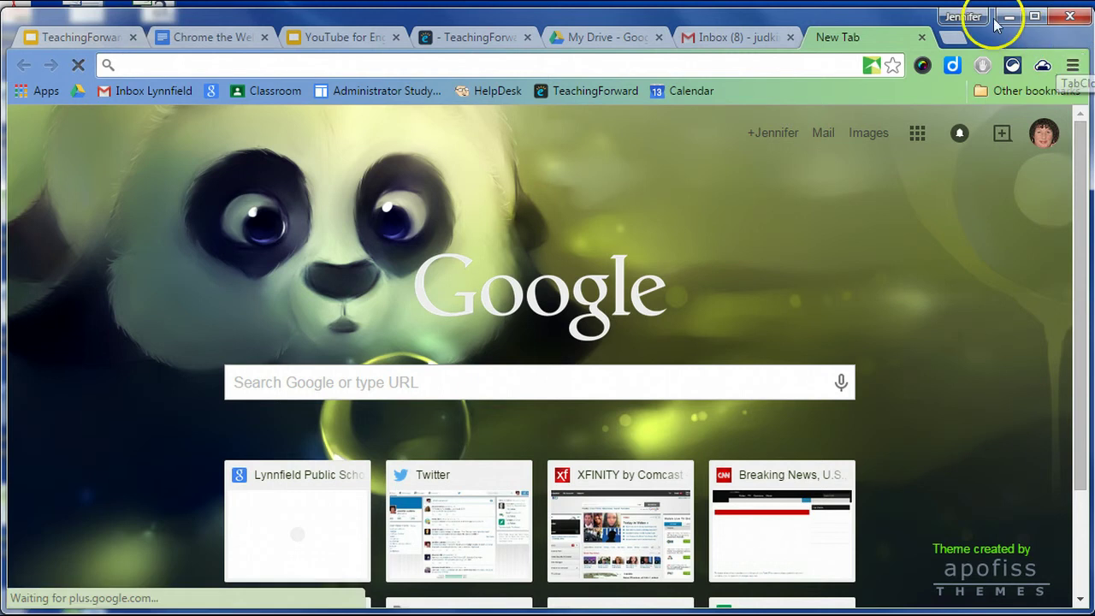
Check the profile's person options, then open a new incognito window from the Chrome menu.
click(964, 16)
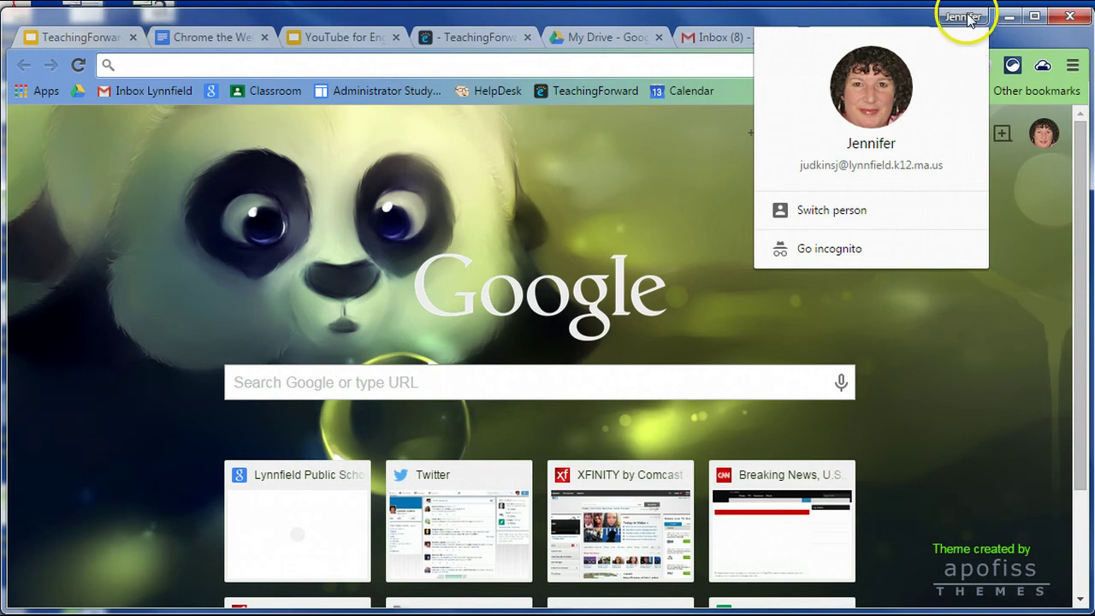
click(1074, 66)
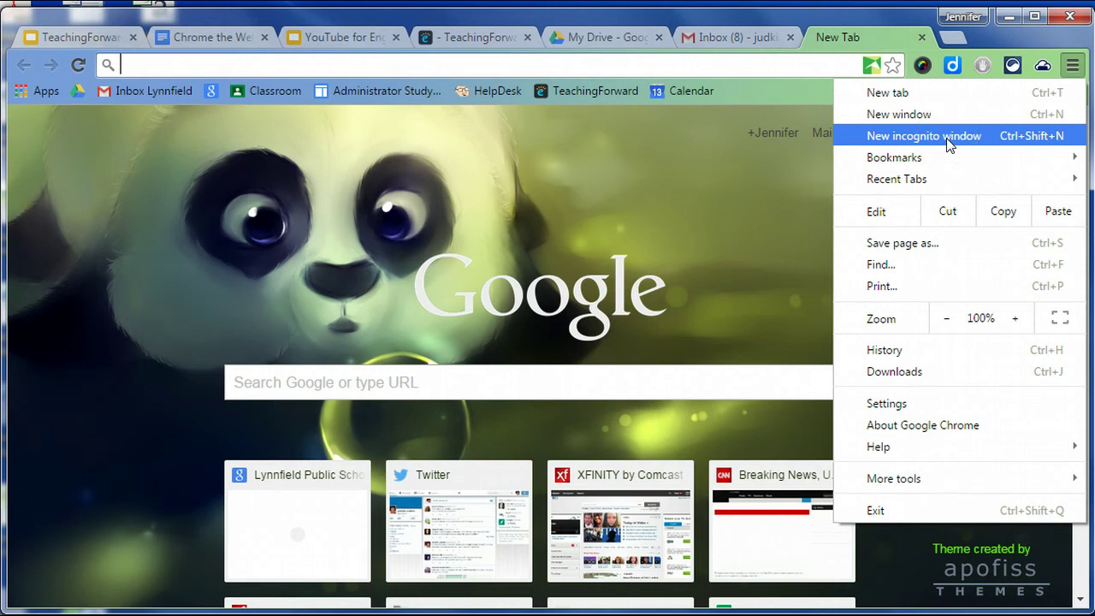
click(948, 137)
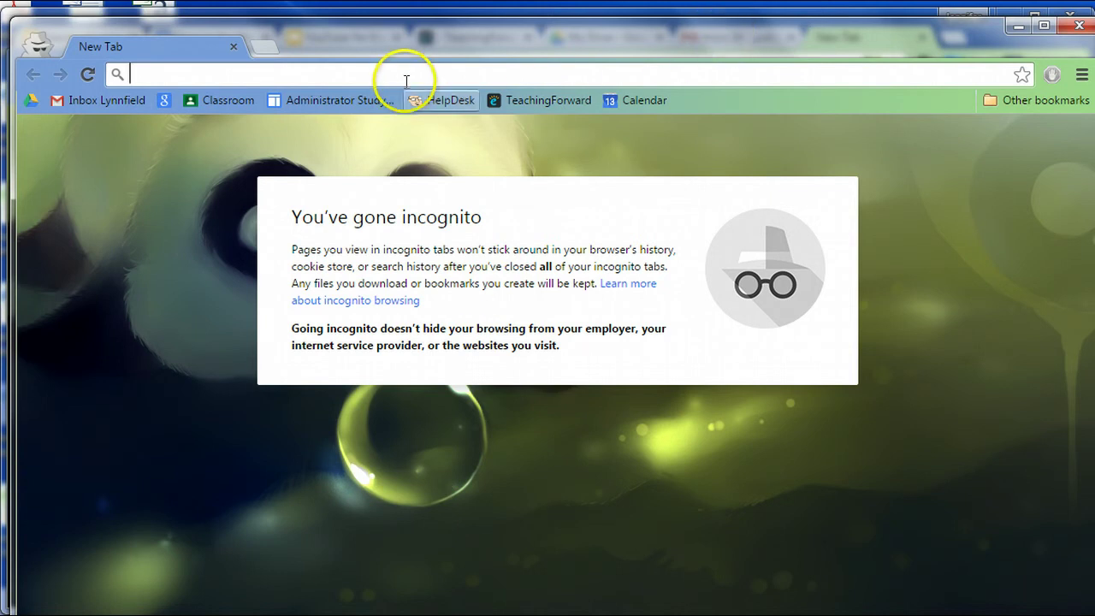
Go to google.com in the incognito window.
click(205, 72)
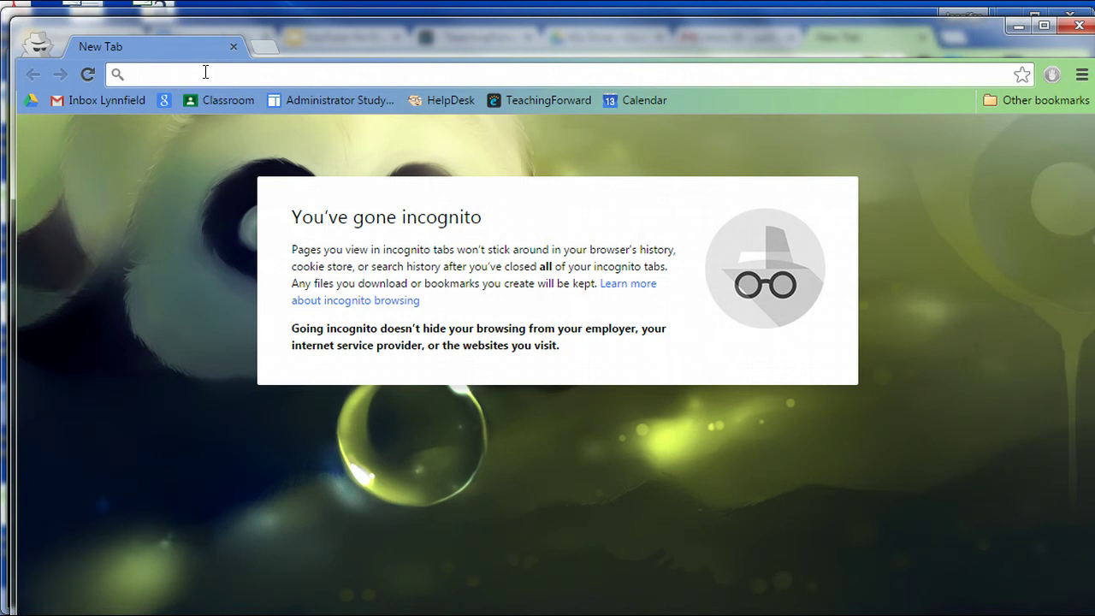
click(192, 76)
text(google.com)
key(Return)
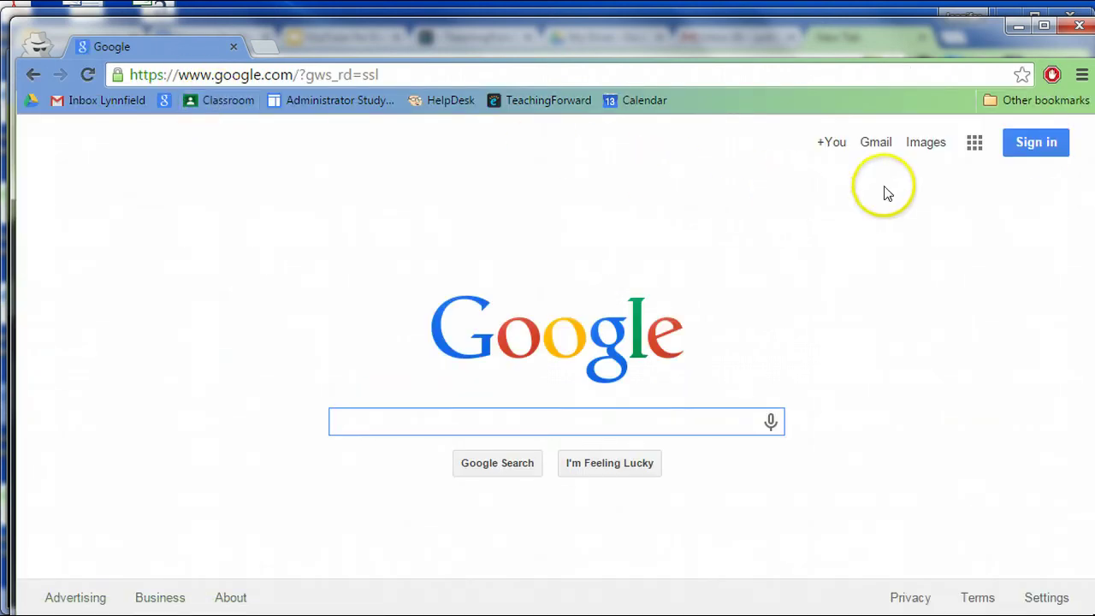
Sign in to Google with the second account's email and password.
click(1040, 142)
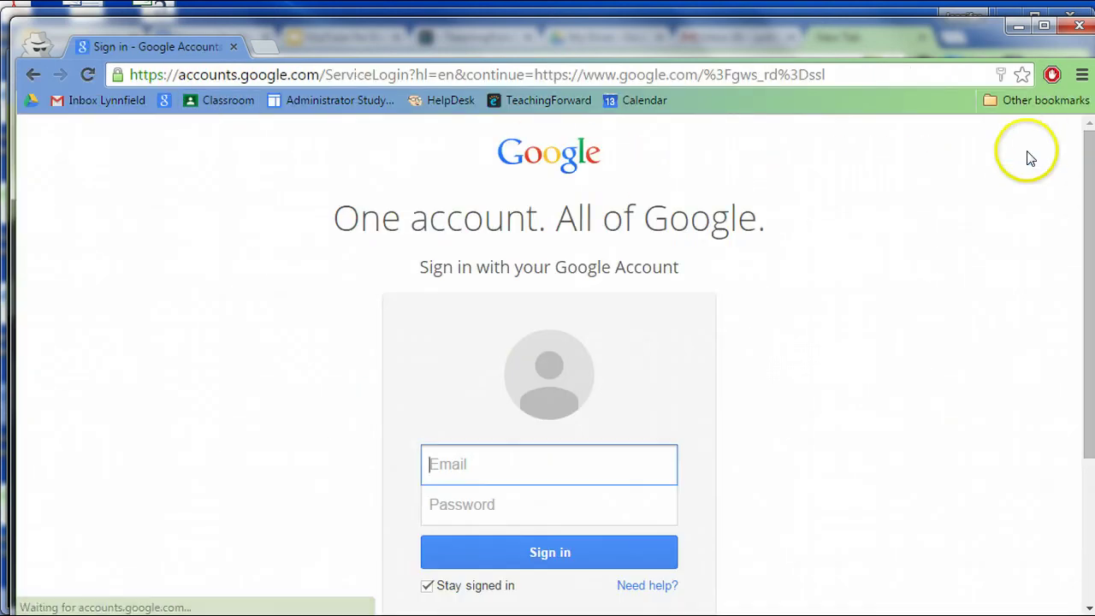
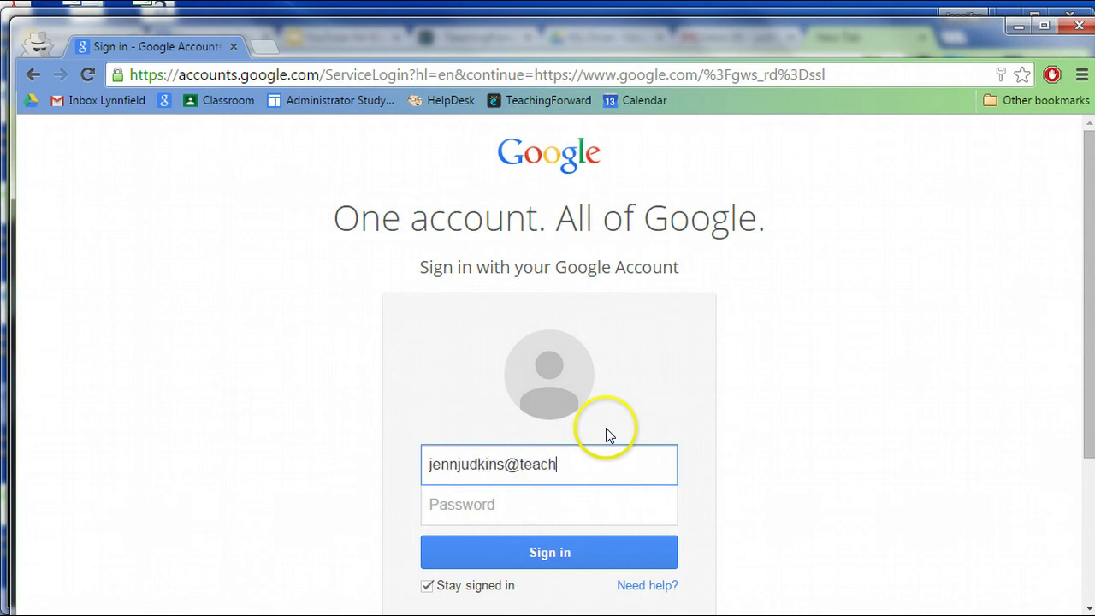
click(566, 515)
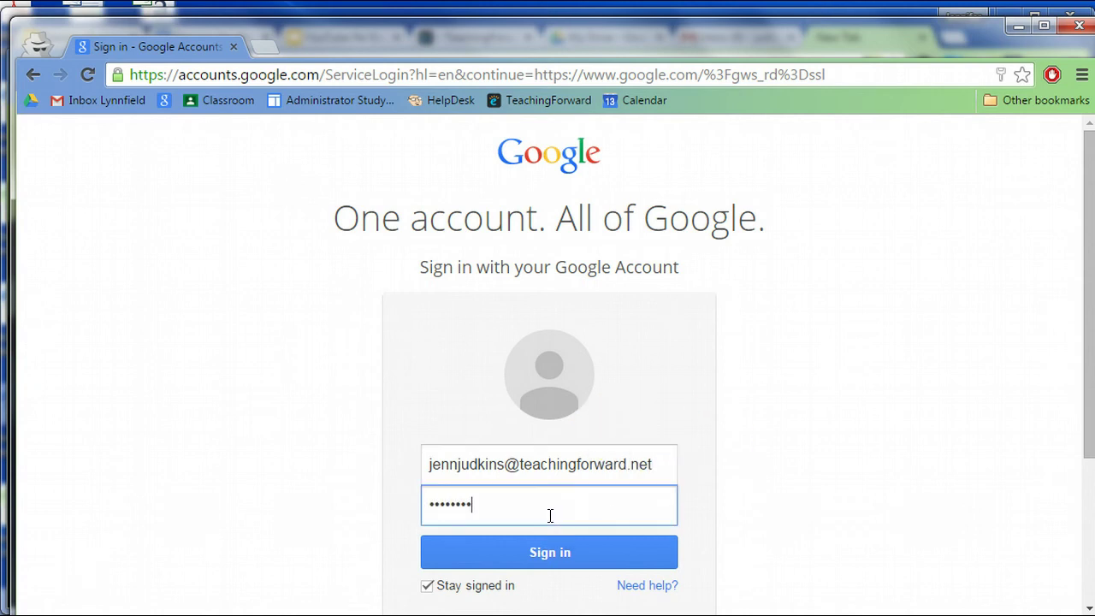
key(Return)
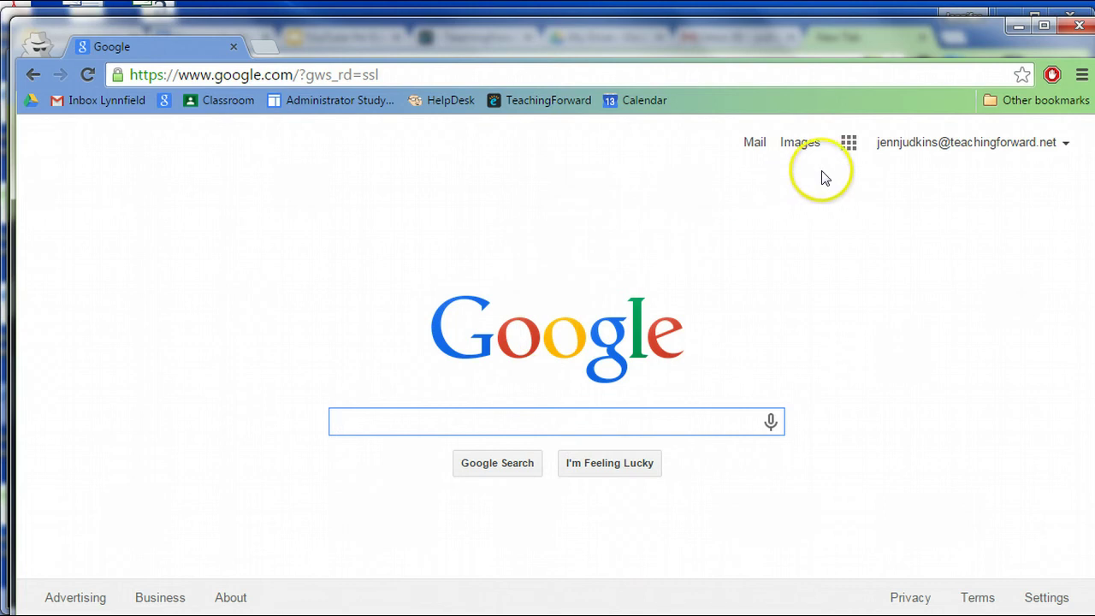
Open and close an extra incognito tab, then move the incognito window aside and close it.
click(272, 44)
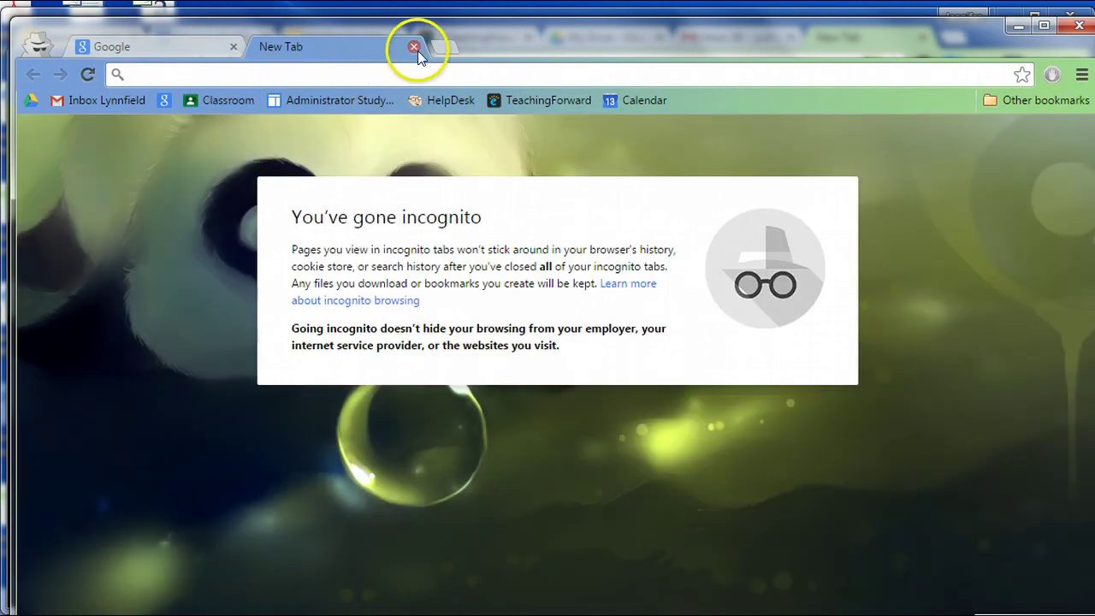
click(414, 47)
drag(587, 31, 587, 102)
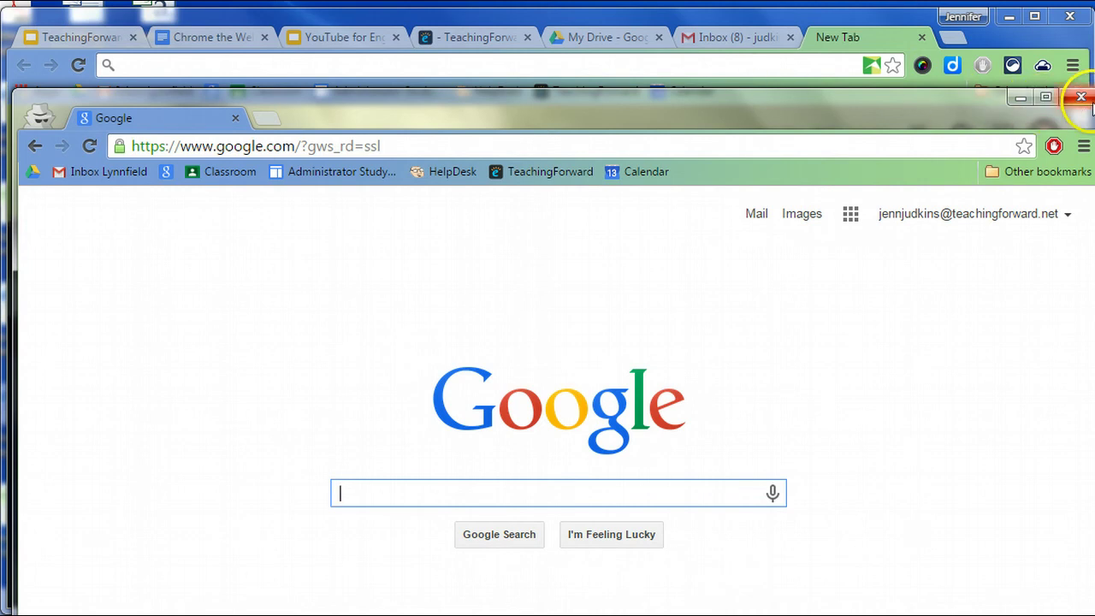
drag(957, 98, 947, 93)
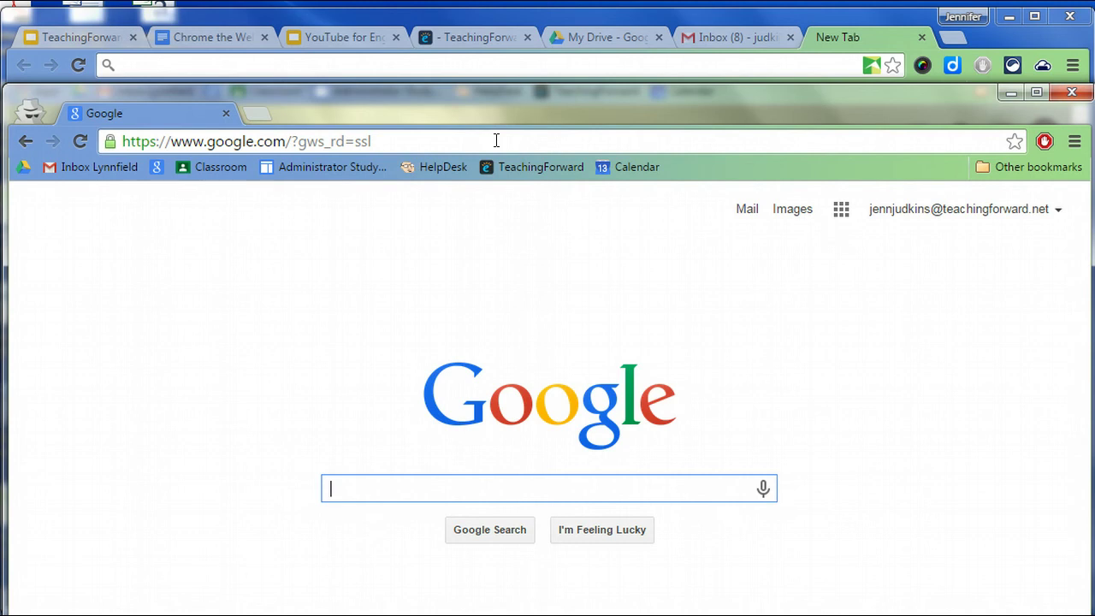
click(1073, 94)
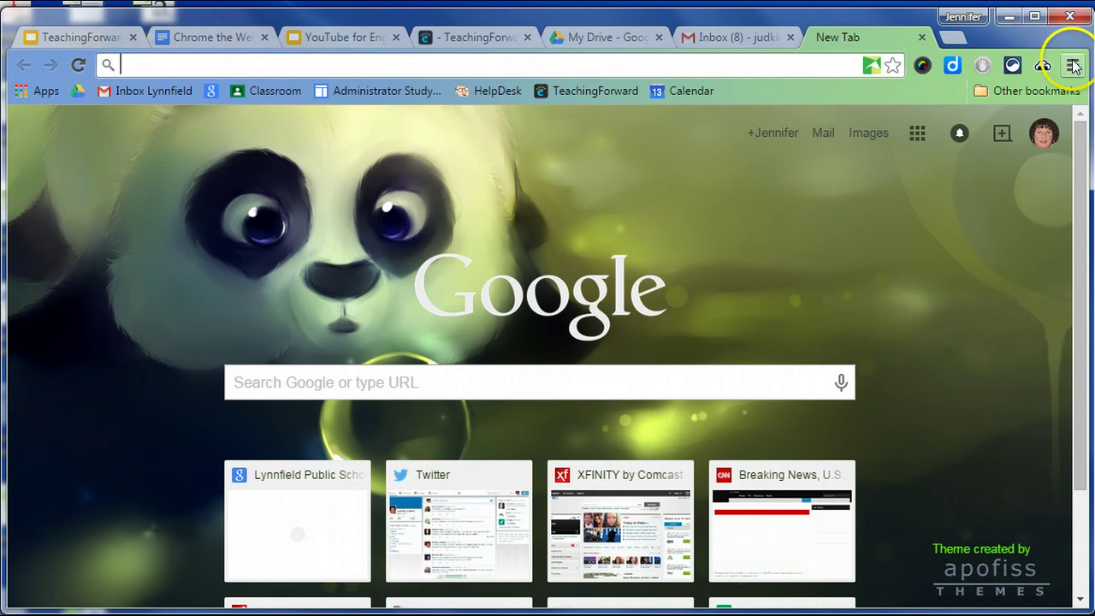
click(1073, 65)
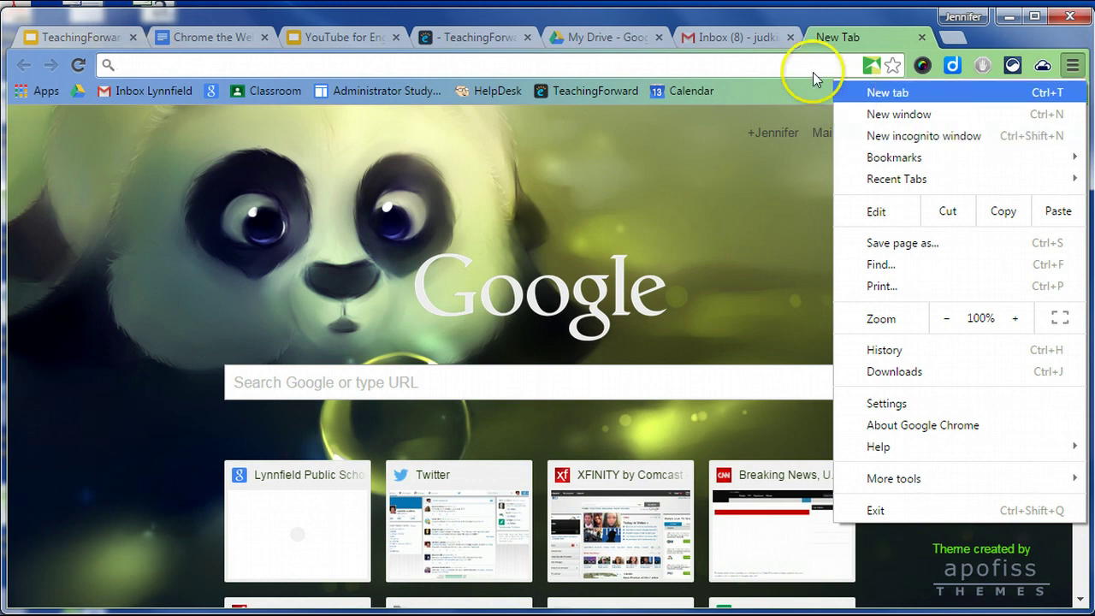
click(783, 62)
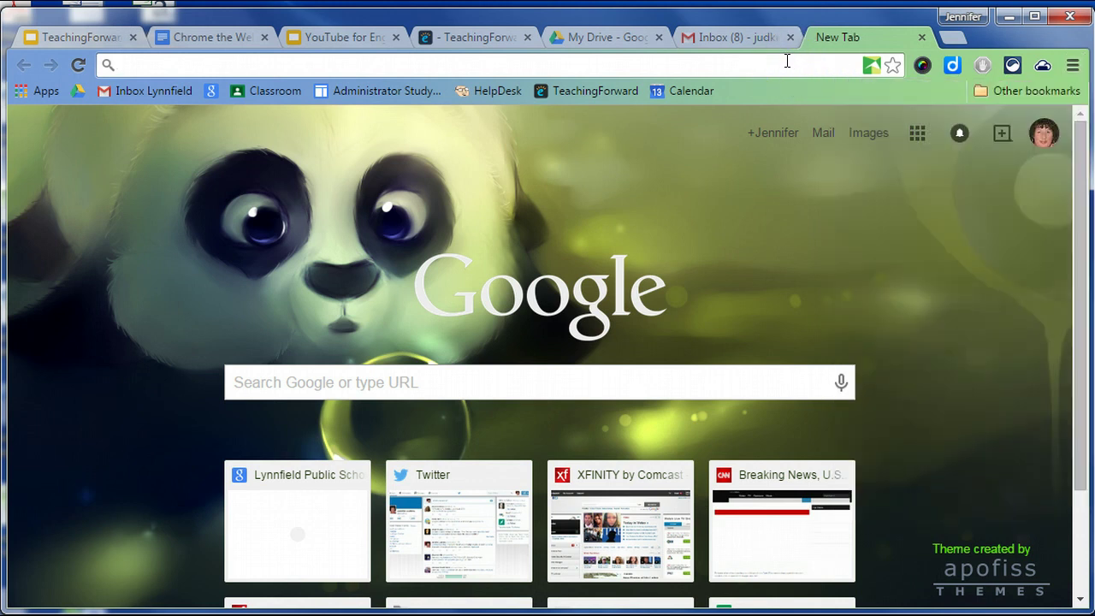